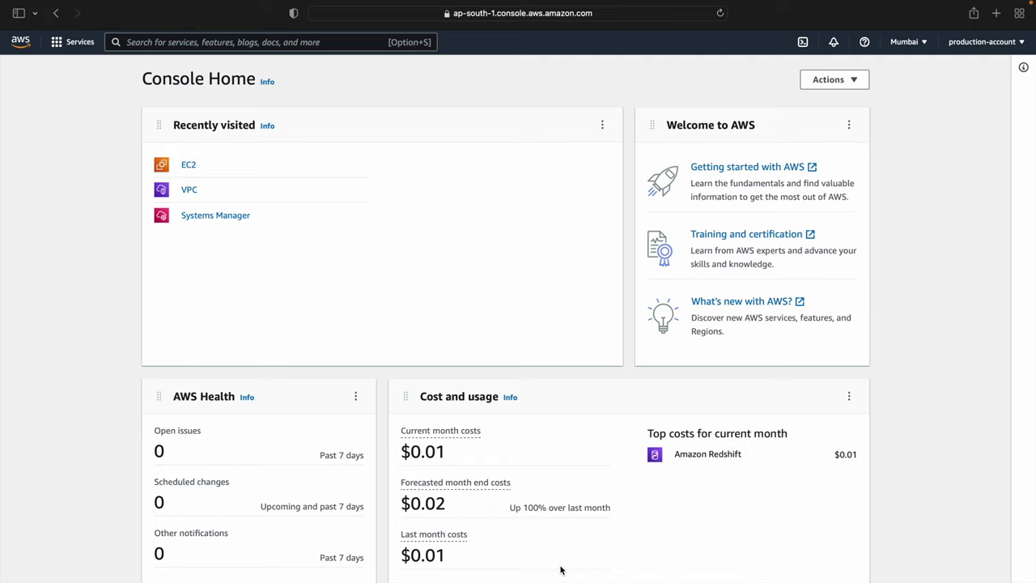
Search the AWS services for "ec2" and open the EC2 dashboard.
{"action": "left_click", "coordinate": [186, 46]}
{"action": "type", "text": "ec2"}
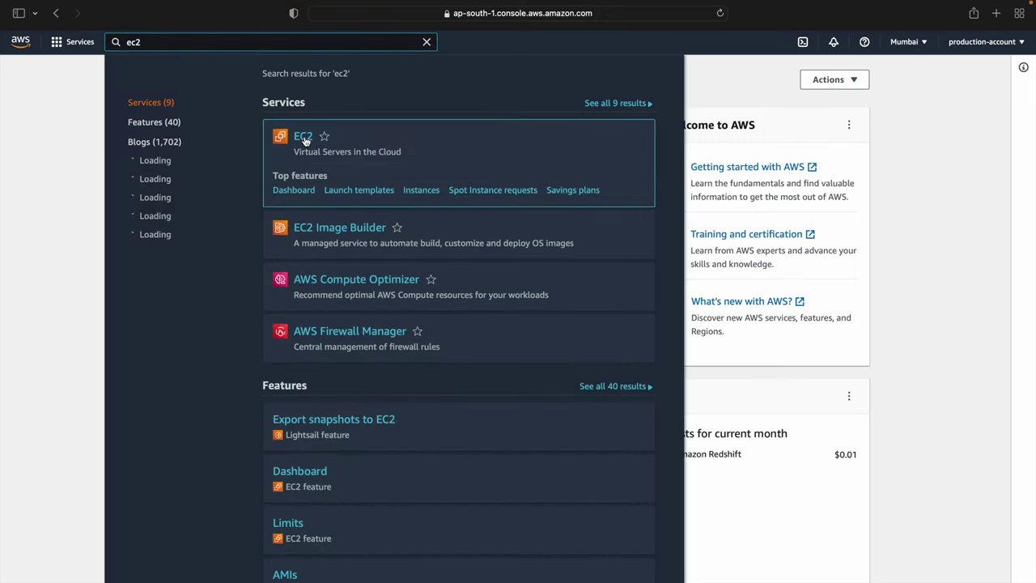
{"action": "left_click", "coordinate": [305, 139]}
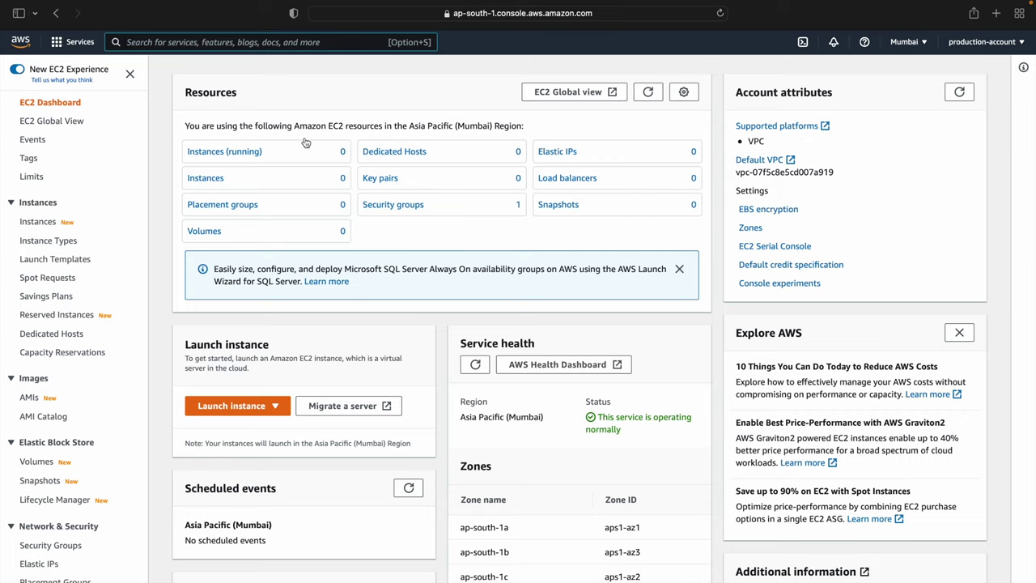
Open the list of running EC2 instances and clear its instance state filter.
{"action": "left_click", "coordinate": [177, 46]}
{"action": "left_click", "coordinate": [254, 153]}
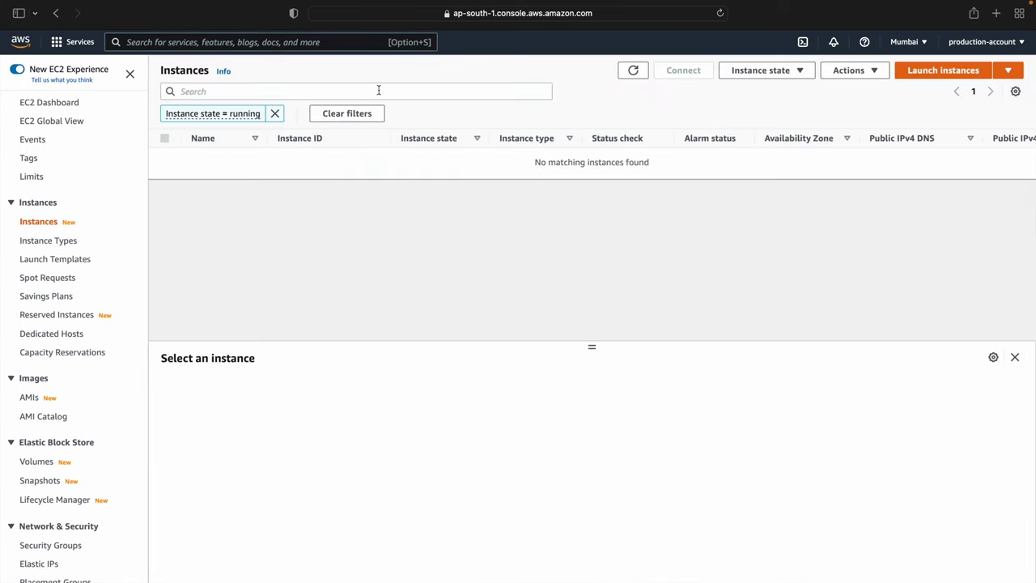
{"action": "left_click", "coordinate": [348, 114]}
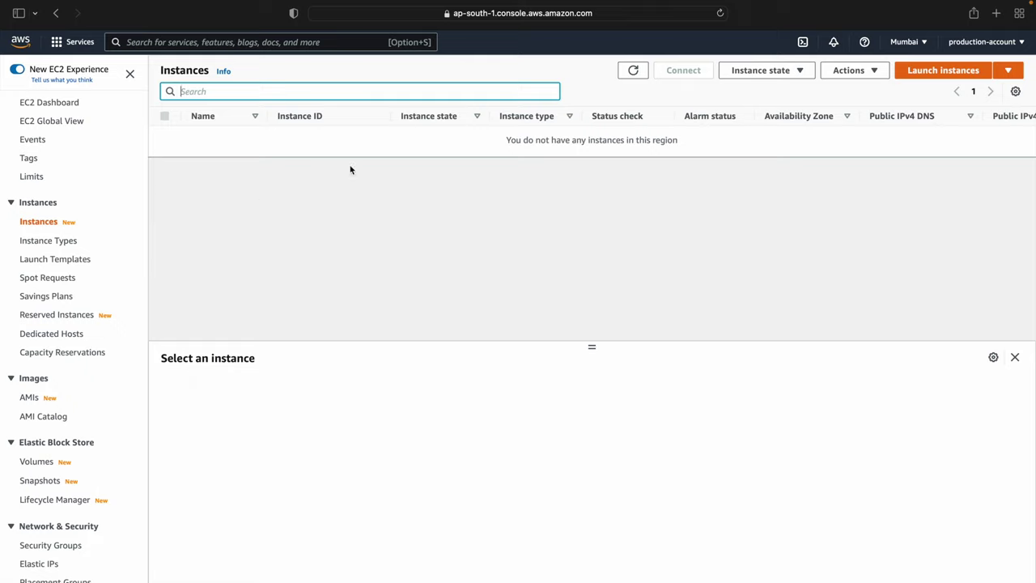
Start launching a new instance and examine which Amazon Machine Images are marked free tier eligible.
{"action": "left_click", "coordinate": [907, 75]}
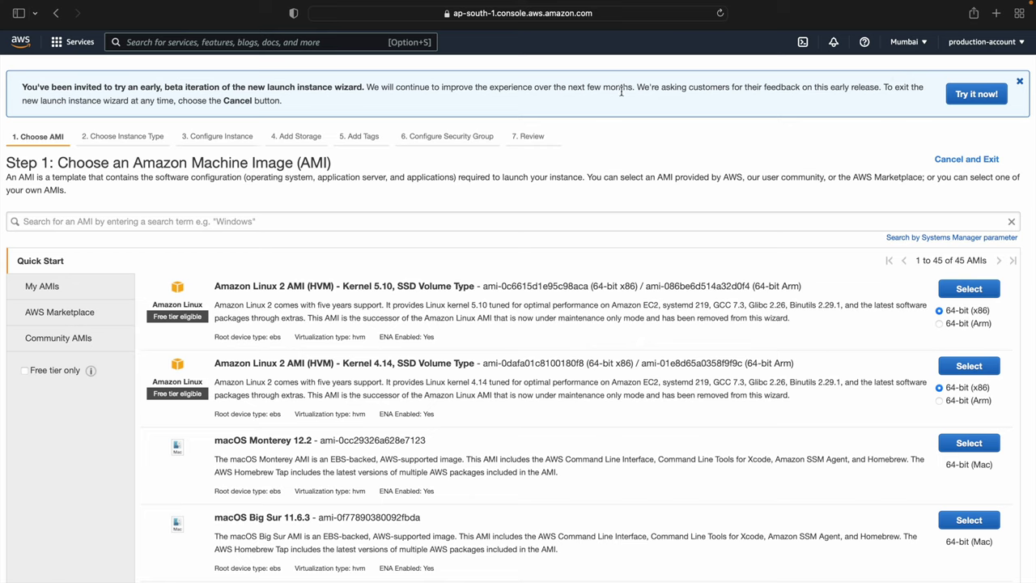
{"action": "left_click", "coordinate": [551, 225]}
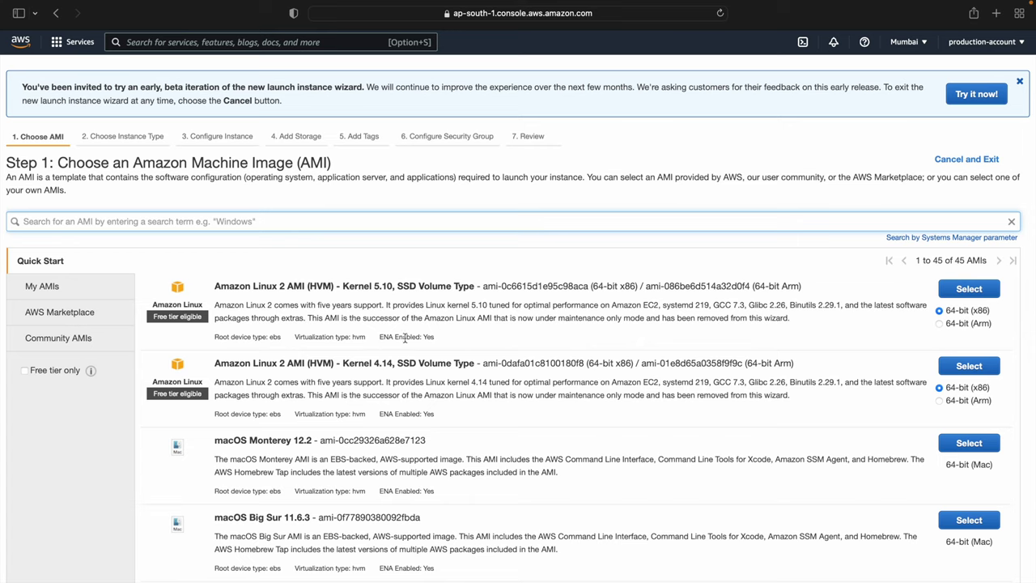
{"action": "left_click_drag", "start_coordinate": [154, 317], "coordinate": [200, 318]}
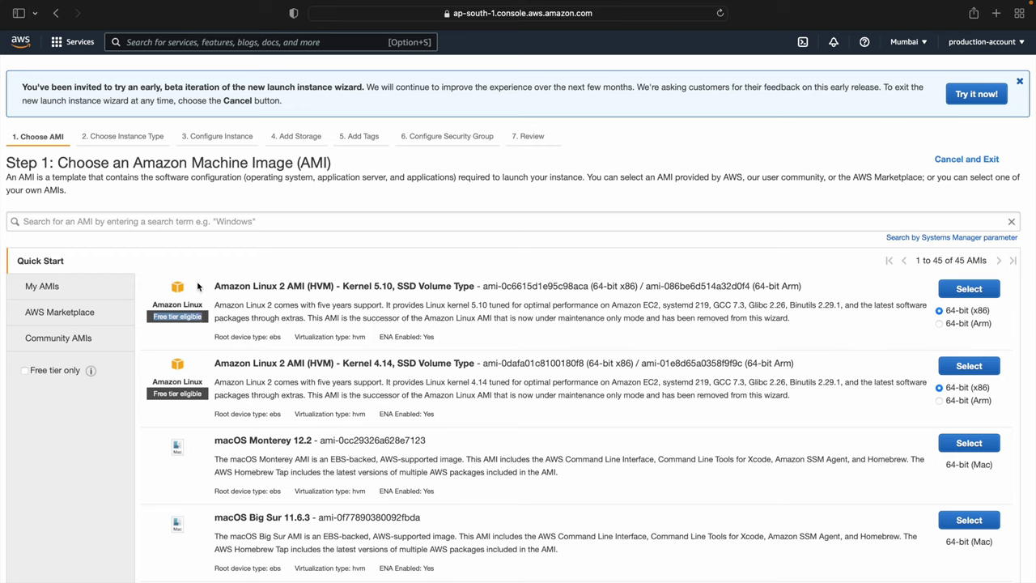
{"action": "left_click", "coordinate": [154, 318]}
{"action": "left_click_drag", "start_coordinate": [154, 318], "coordinate": [205, 318]}
{"action": "scroll", "coordinate": [258, 508], "scroll_direction": "down", "scroll_amount": 2}
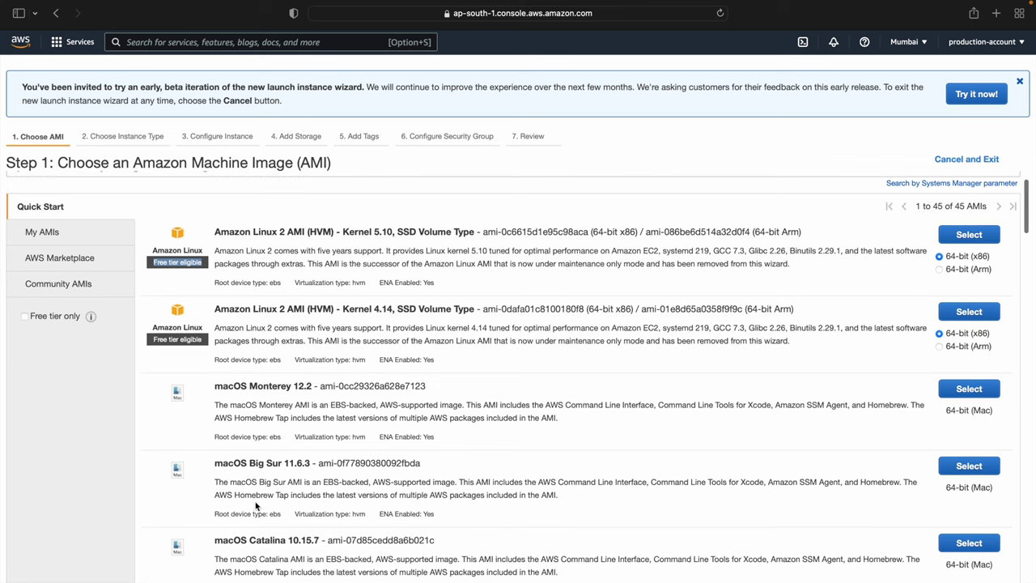
{"action": "scroll", "coordinate": [323, 450], "scroll_direction": "down", "scroll_amount": 3}
{"action": "scroll", "coordinate": [323, 448], "scroll_direction": "down", "scroll_amount": 5}
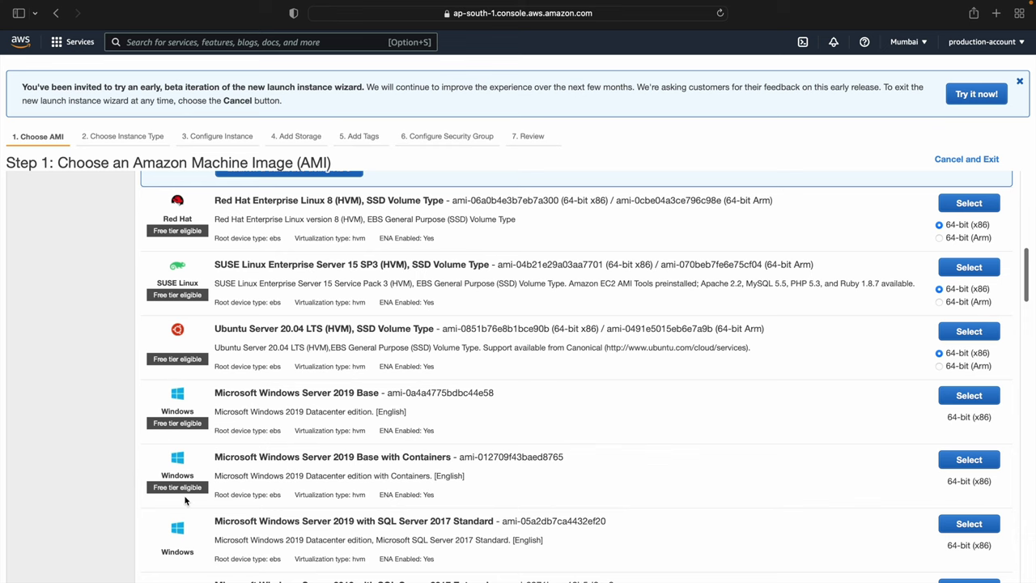
{"action": "scroll", "coordinate": [188, 496], "scroll_direction": "down", "scroll_amount": 2}
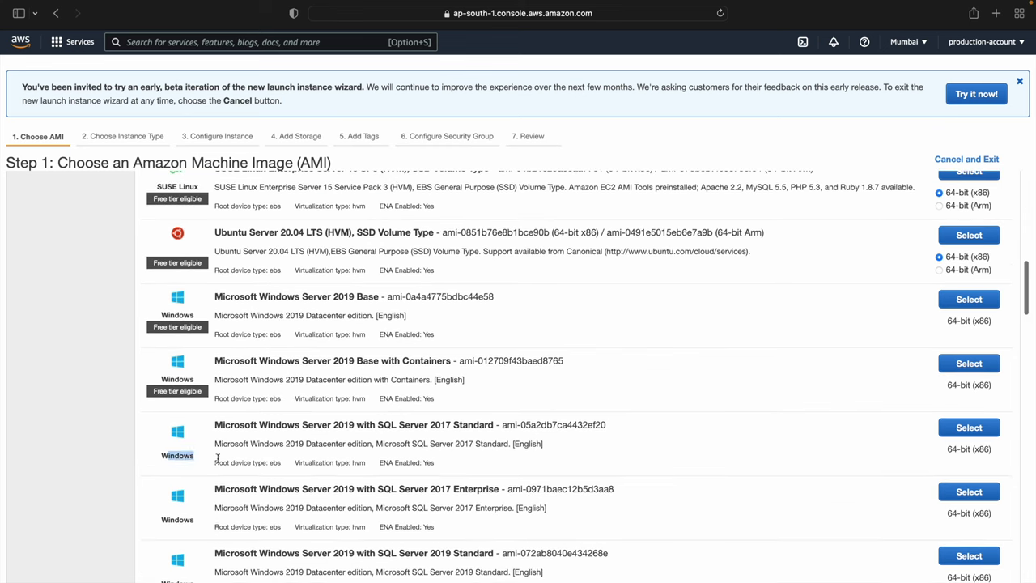
{"action": "left_click_drag", "start_coordinate": [173, 459], "coordinate": [226, 458]}
{"action": "scroll", "coordinate": [226, 458], "scroll_direction": "up", "scroll_amount": 10}
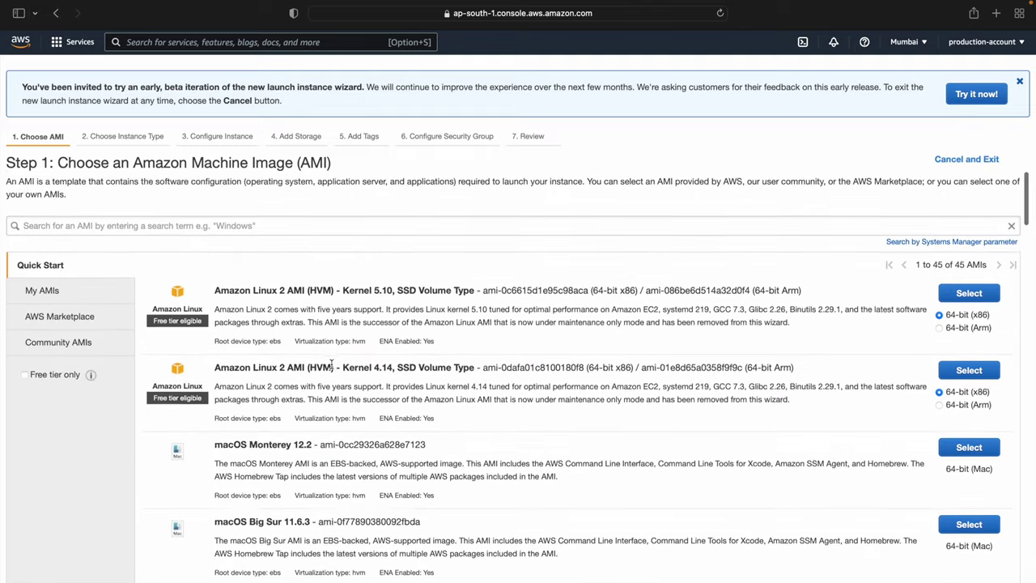
{"action": "triple_click", "coordinate": [178, 316]}
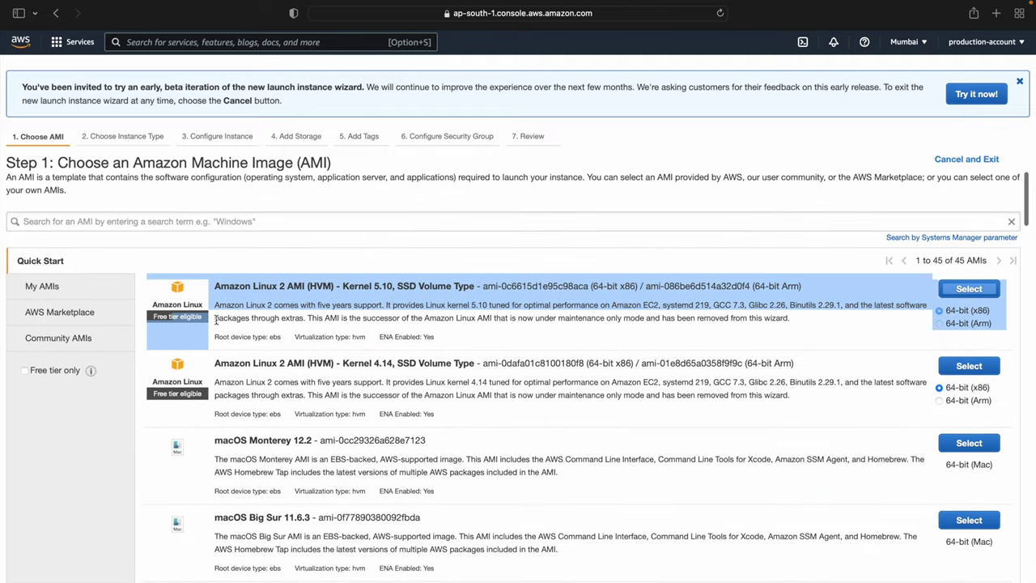
{"action": "left_click", "coordinate": [320, 313]}
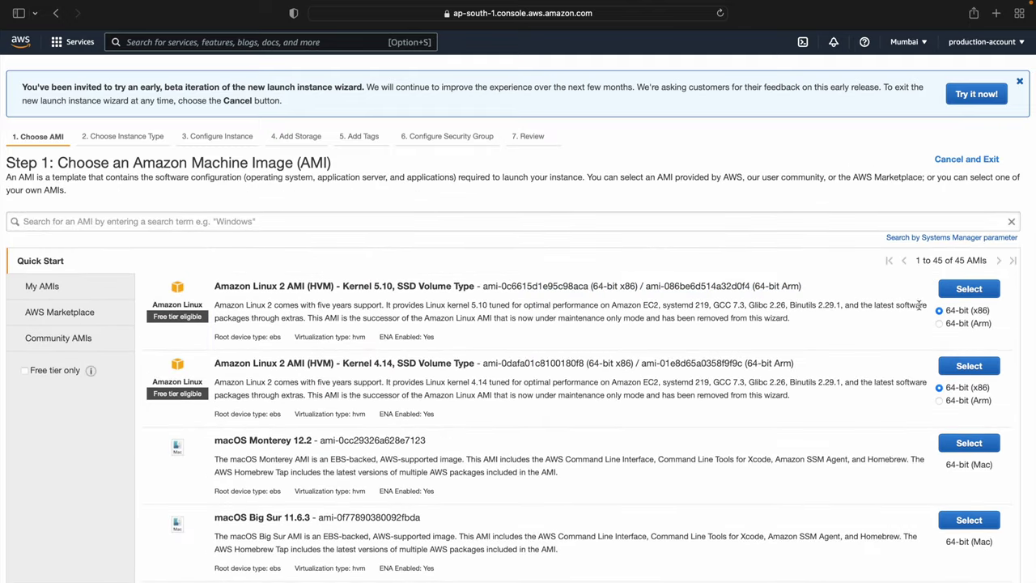
Choose the 64-bit (x86) Amazon Linux 2 AMI with Kernel 5.10 and read the free tier details of the t2.micro type.
{"action": "left_click", "coordinate": [964, 297]}
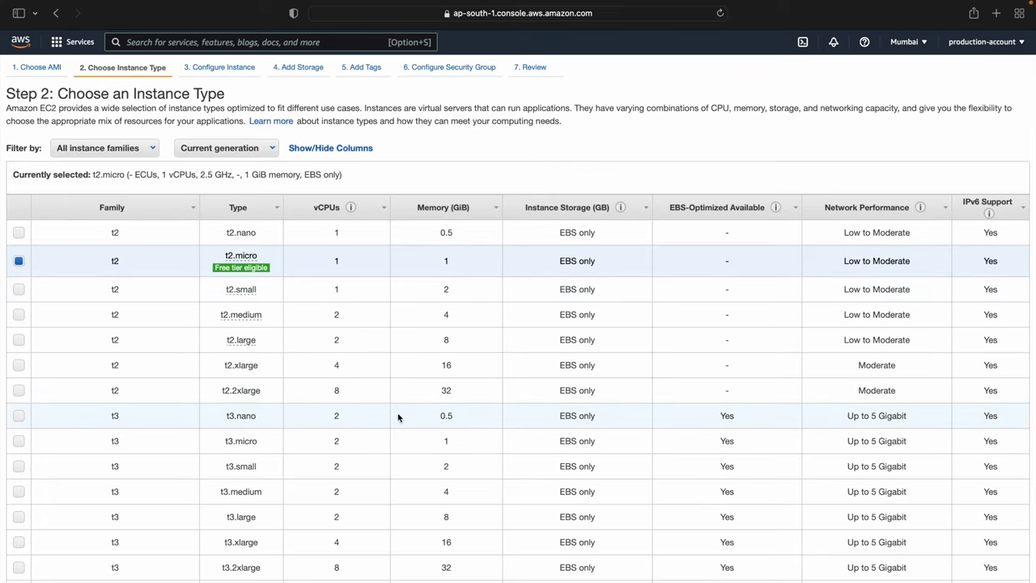
{"action": "mouse_move", "coordinate": [236, 316]}
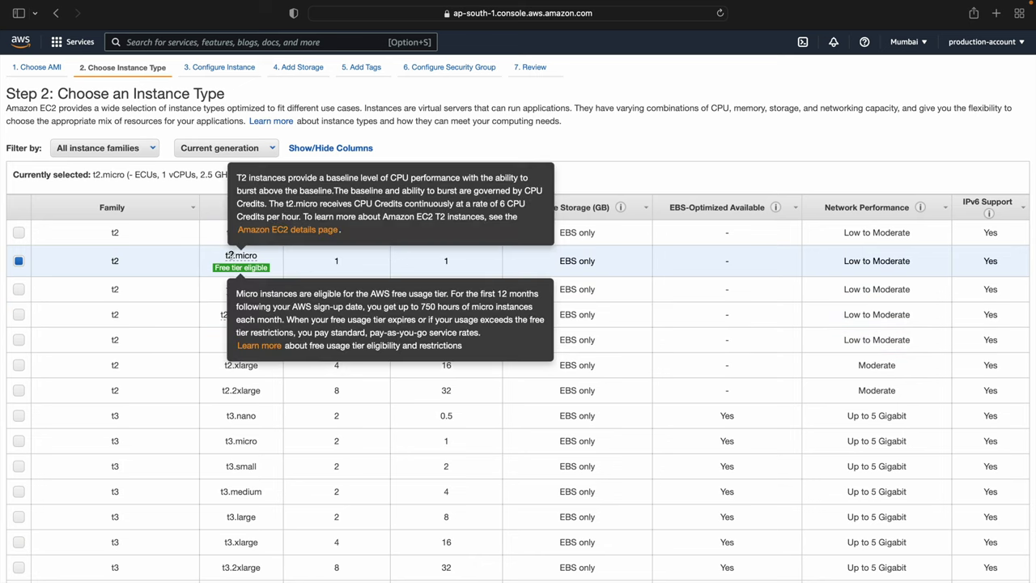
{"action": "mouse_move", "coordinate": [248, 271]}
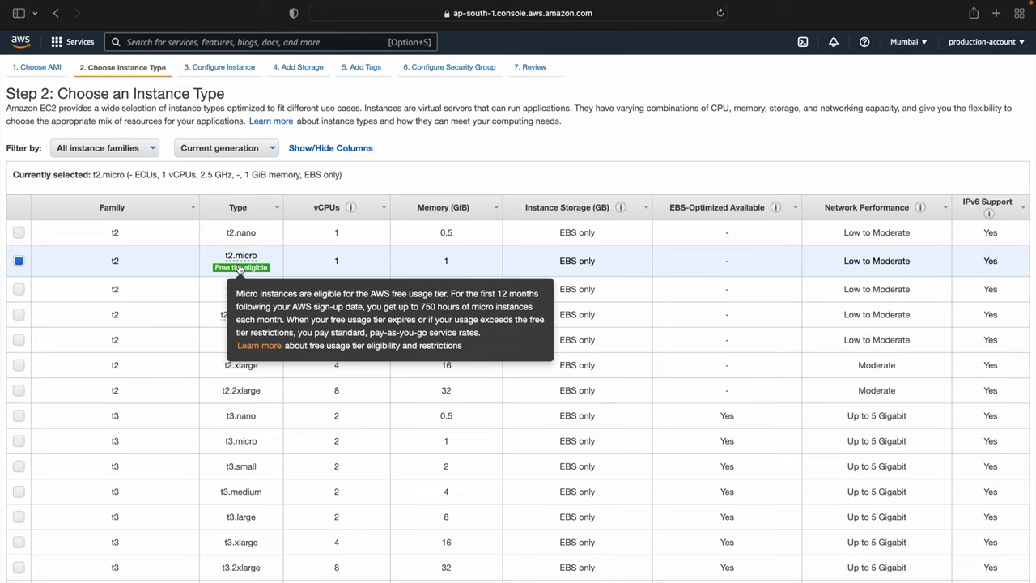
Search the web for "ec2 free tier limits" in a new browser tab.
{"action": "left_click", "coordinate": [999, 20]}
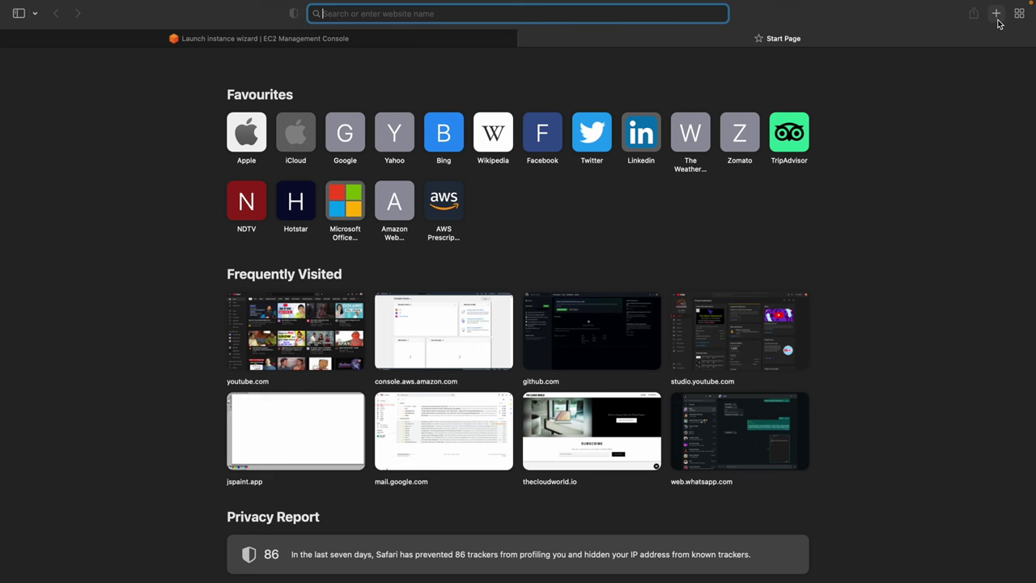
{"action": "type", "text": "ec2"}
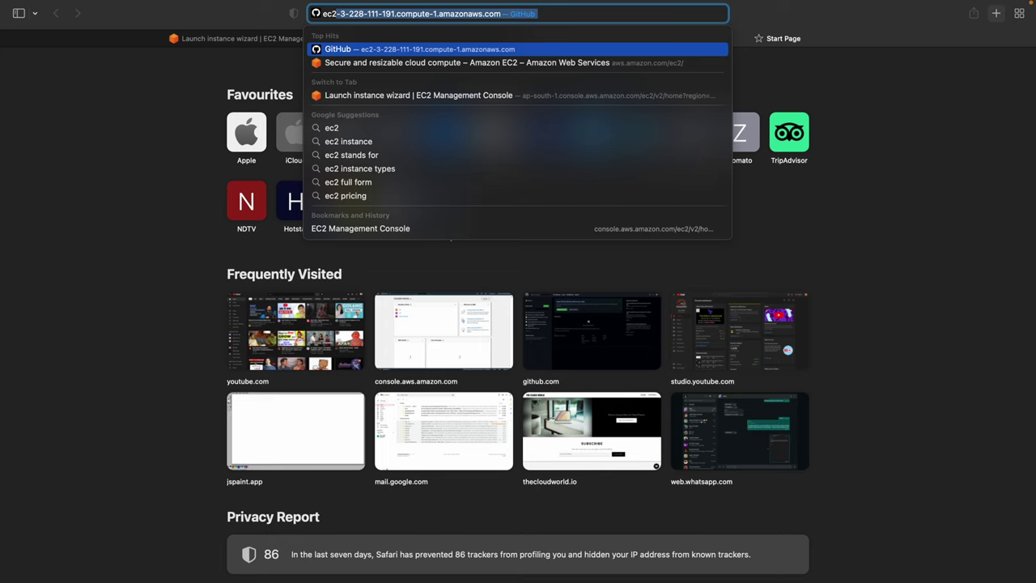
{"action": "key", "text": "BackSpace"}
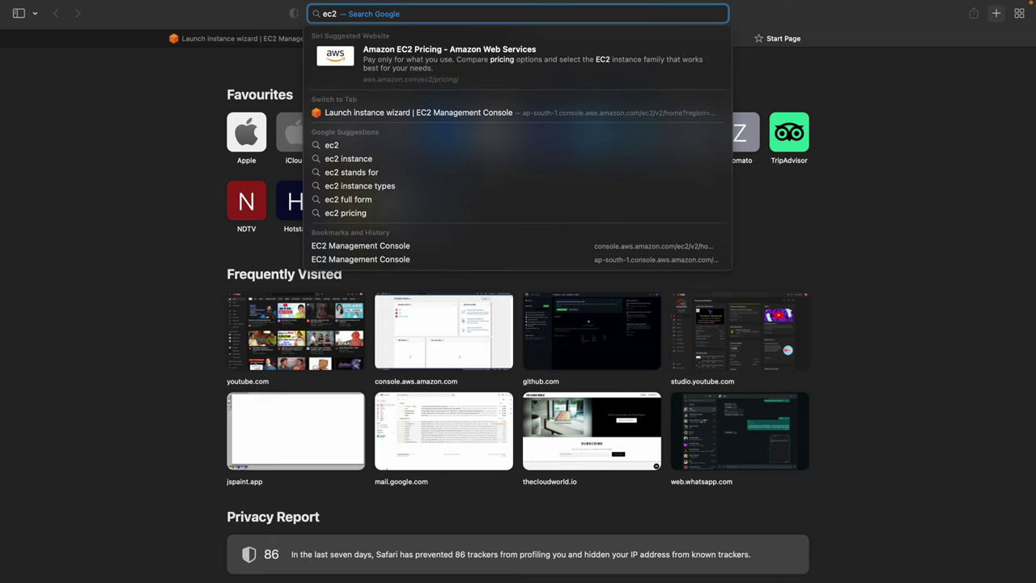
{"action": "type", "text": "free tier"}
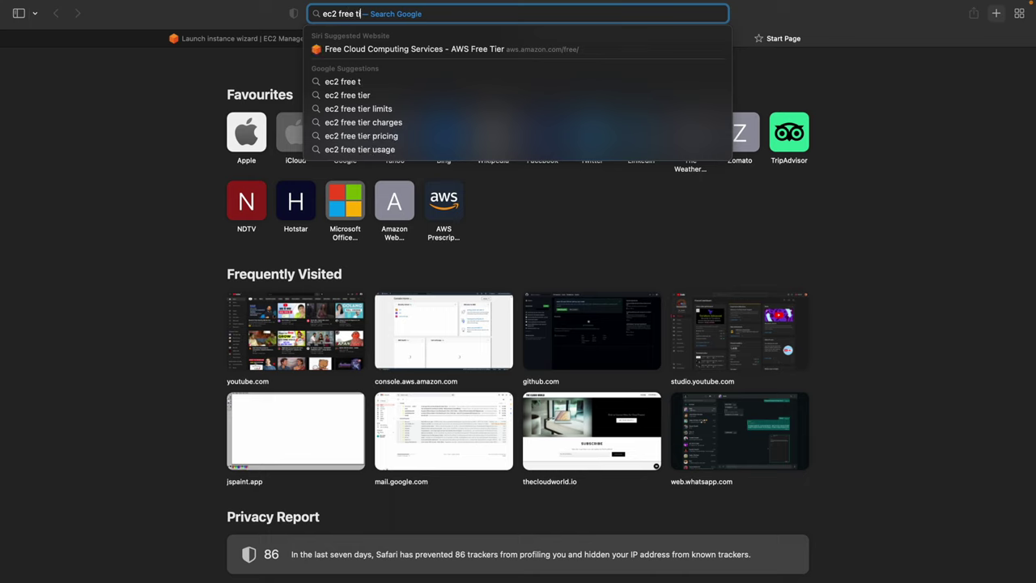
{"action": "key", "text": "Down"}
{"action": "key", "text": "Down"}
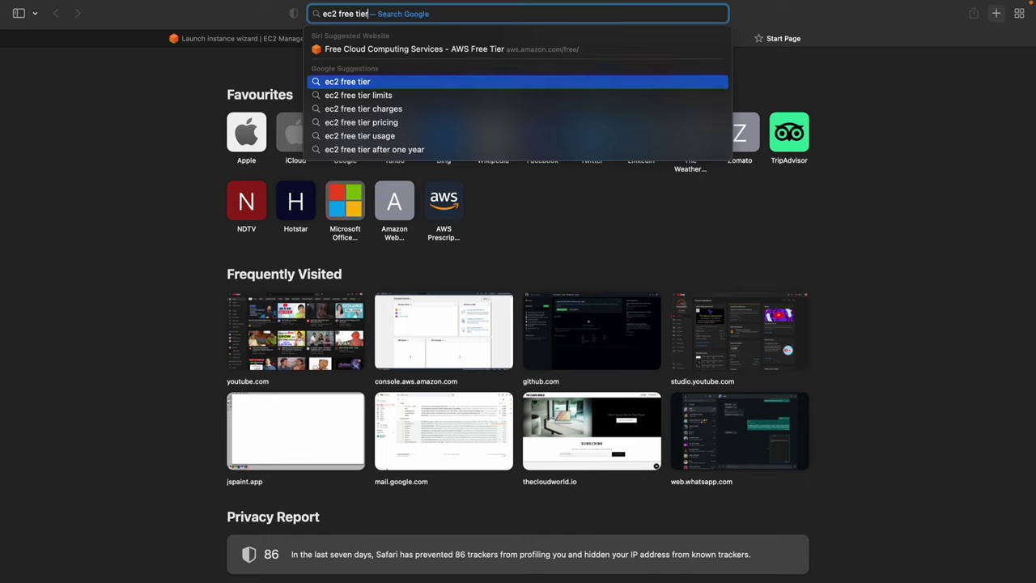
{"action": "key", "text": "Return"}
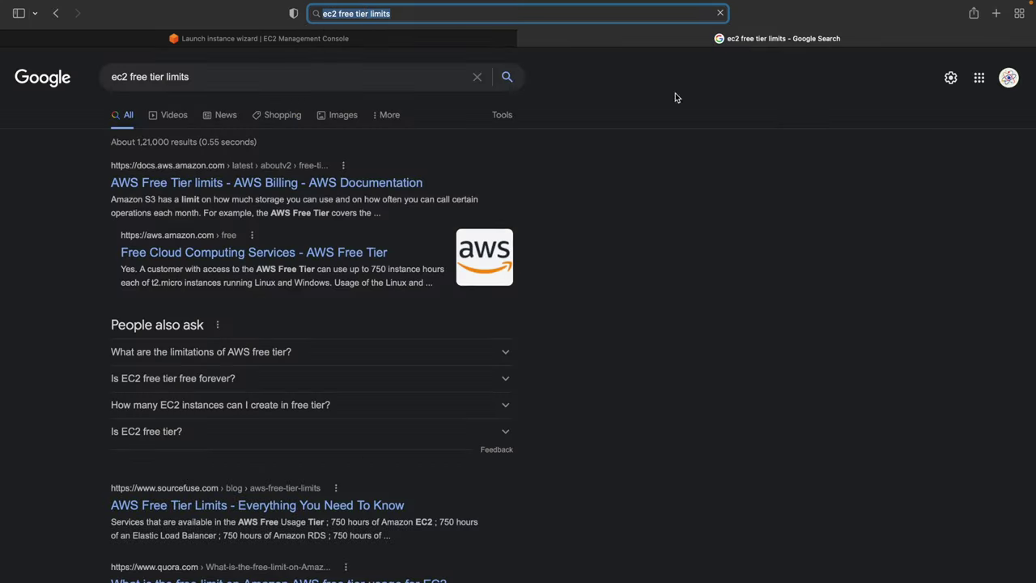
Read the answer on whether the EC2 free tier is free forever and open the AWS Free Tier limits documentation.
{"action": "scroll", "coordinate": [283, 327], "scroll_direction": "down", "scroll_amount": 2}
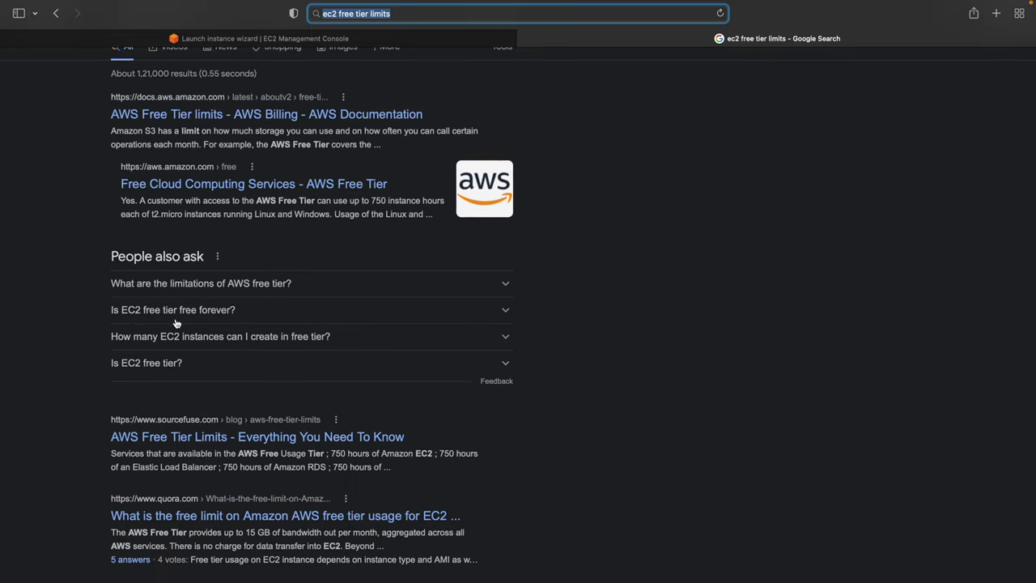
{"action": "left_click", "coordinate": [243, 318]}
{"action": "scroll", "coordinate": [243, 319], "scroll_direction": "down", "scroll_amount": 1}
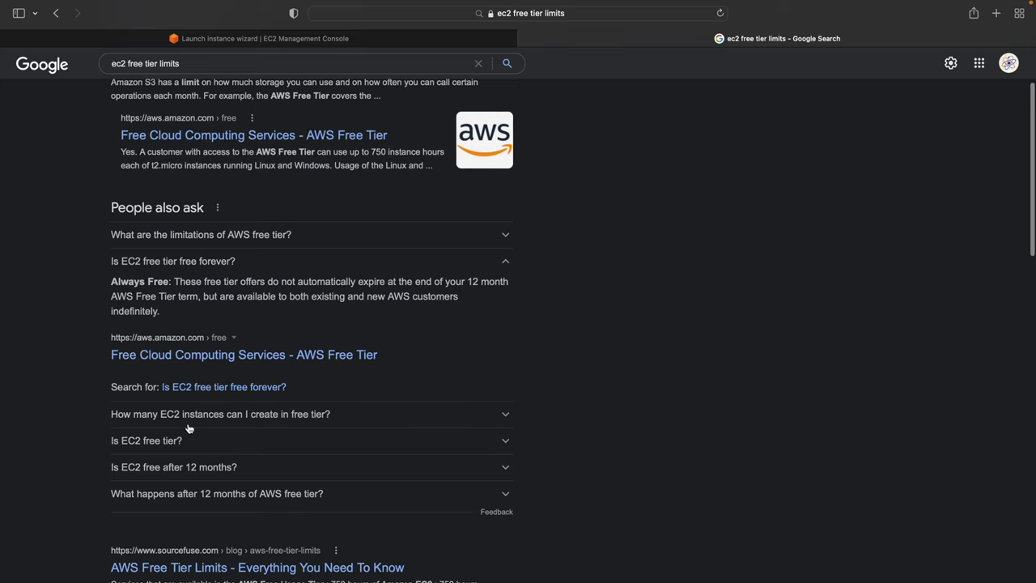
{"action": "scroll", "coordinate": [188, 493], "scroll_direction": "down", "scroll_amount": 2}
{"action": "scroll", "coordinate": [204, 363], "scroll_direction": "up", "scroll_amount": 5}
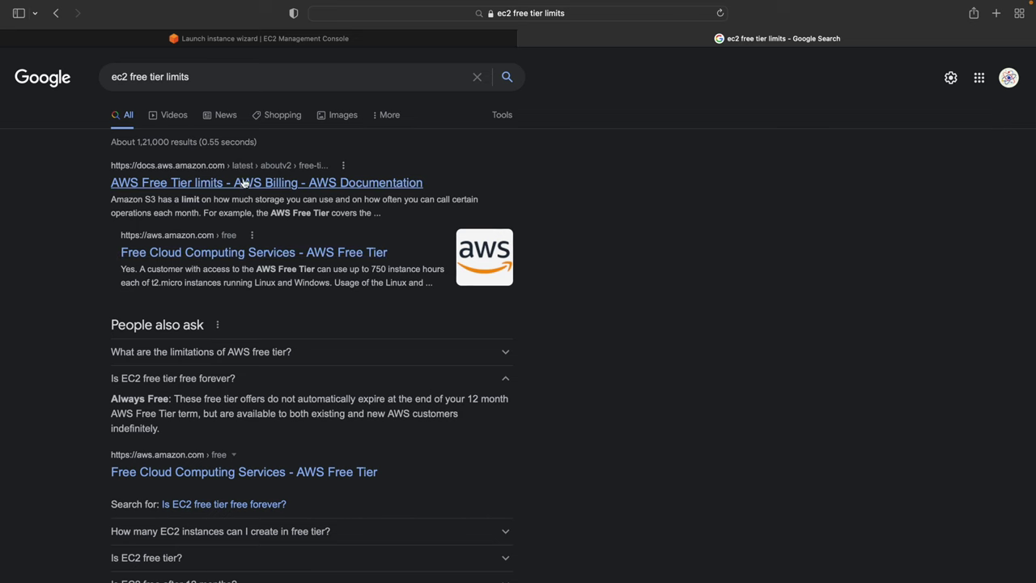
{"action": "left_click", "coordinate": [243, 186]}
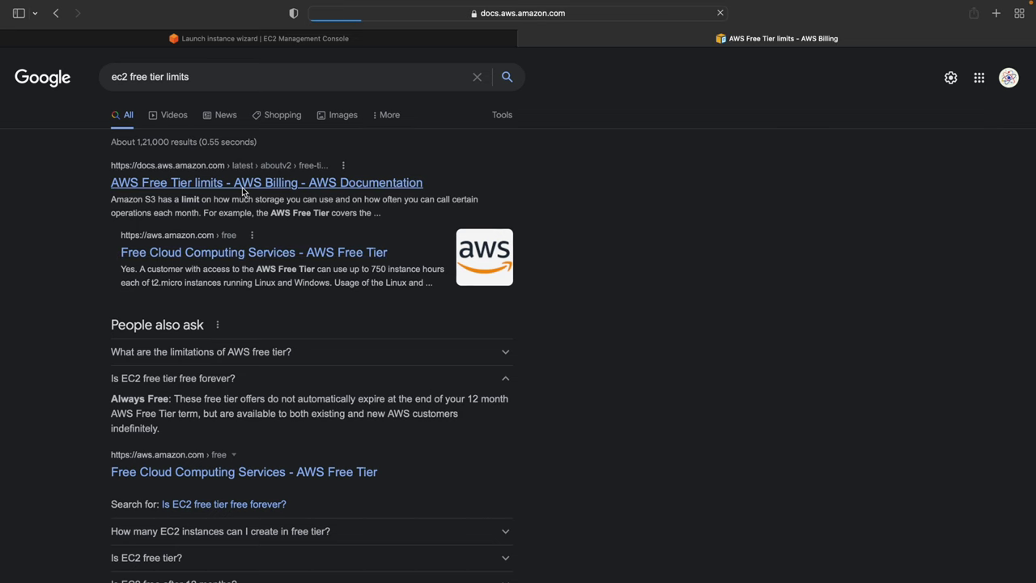
Examine the monthly Linux and Windows instance allowances under Hourly usage in the AWS Free Tier.
{"action": "scroll", "coordinate": [427, 377], "scroll_direction": "down", "scroll_amount": 5}
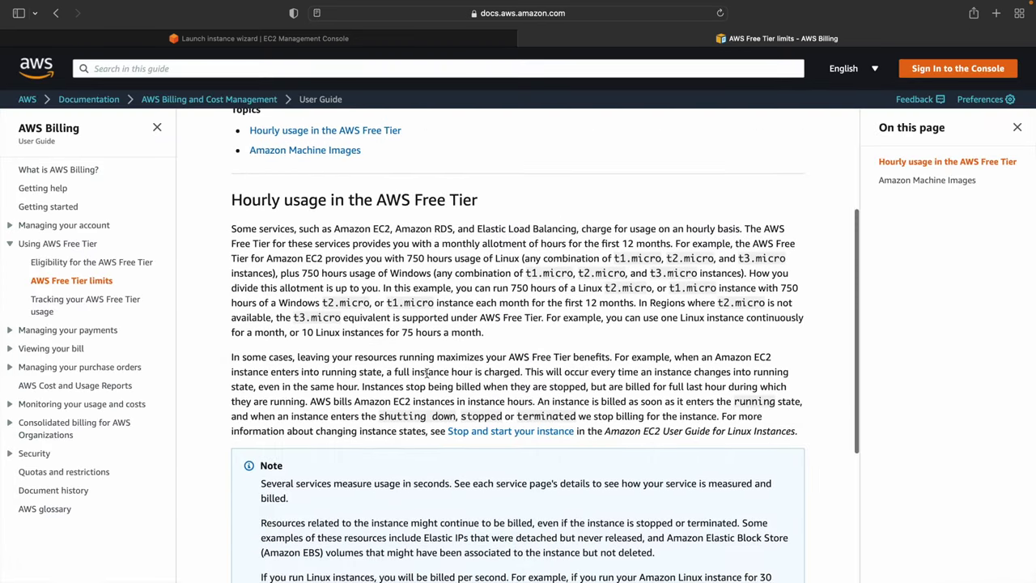
{"action": "left_click_drag", "start_coordinate": [456, 282], "coordinate": [787, 281]}
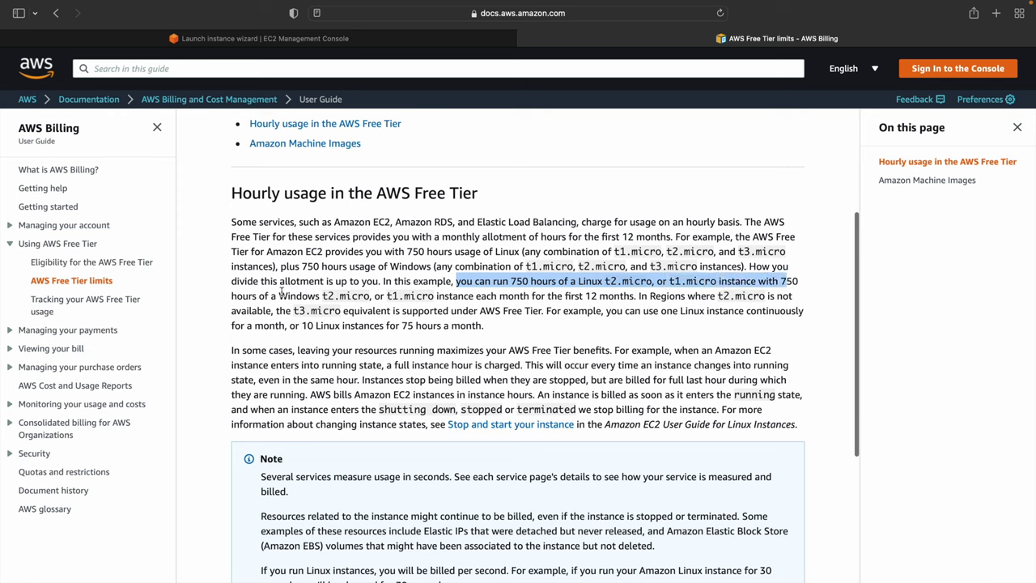
{"action": "left_click_drag", "start_coordinate": [280, 296], "coordinate": [609, 296]}
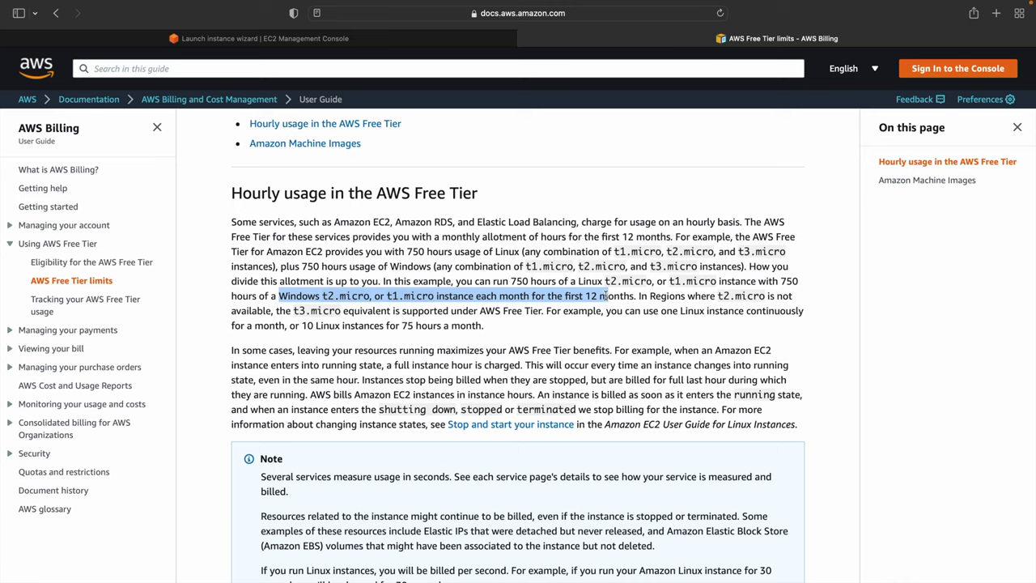
{"action": "scroll", "coordinate": [324, 267], "scroll_direction": "up", "scroll_amount": 1}
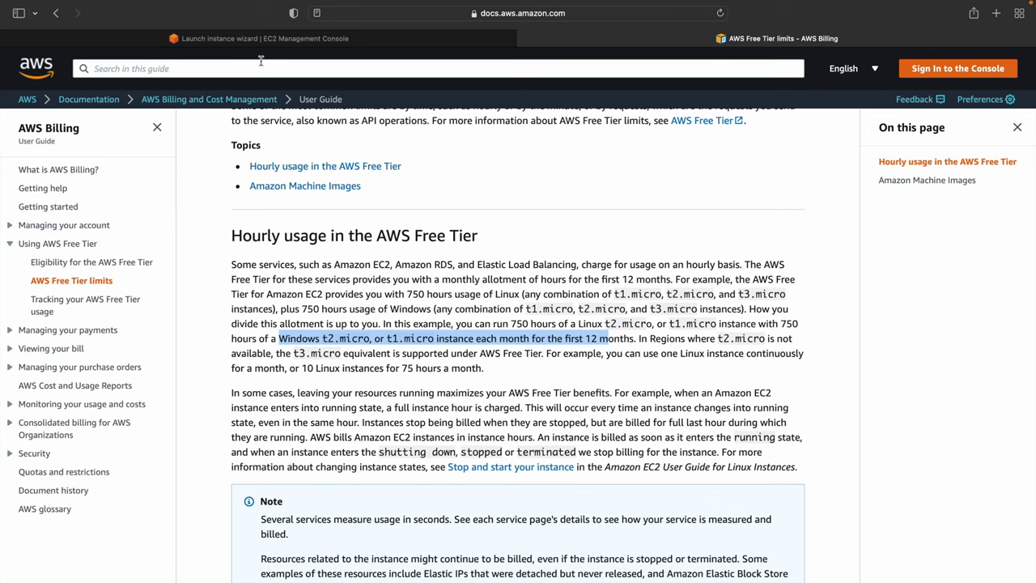
Return to the launch instance wizard and look through the available instance types.
{"action": "left_click", "coordinate": [526, 40]}
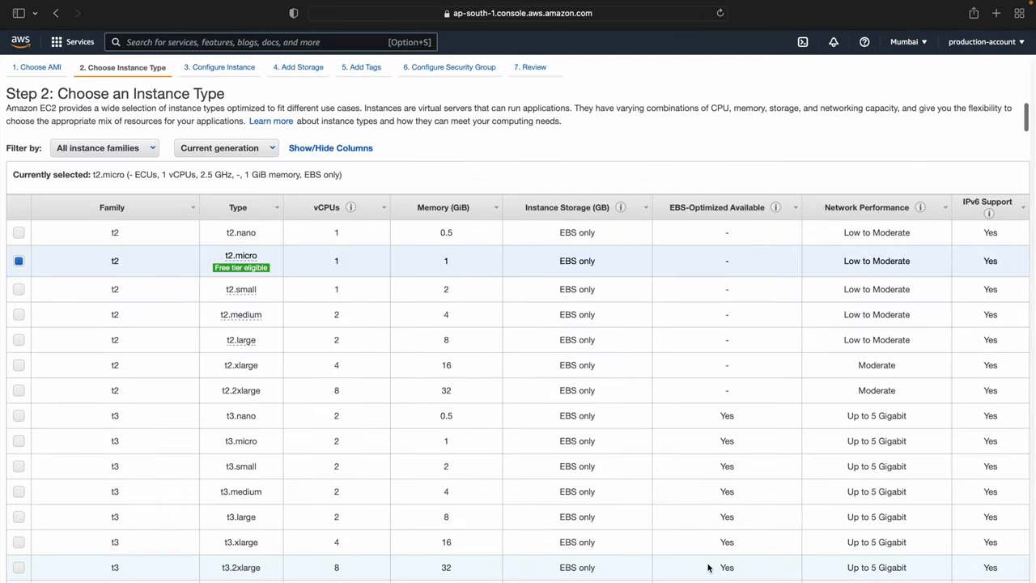
{"action": "scroll", "coordinate": [708, 569], "scroll_direction": "down", "scroll_amount": 3}
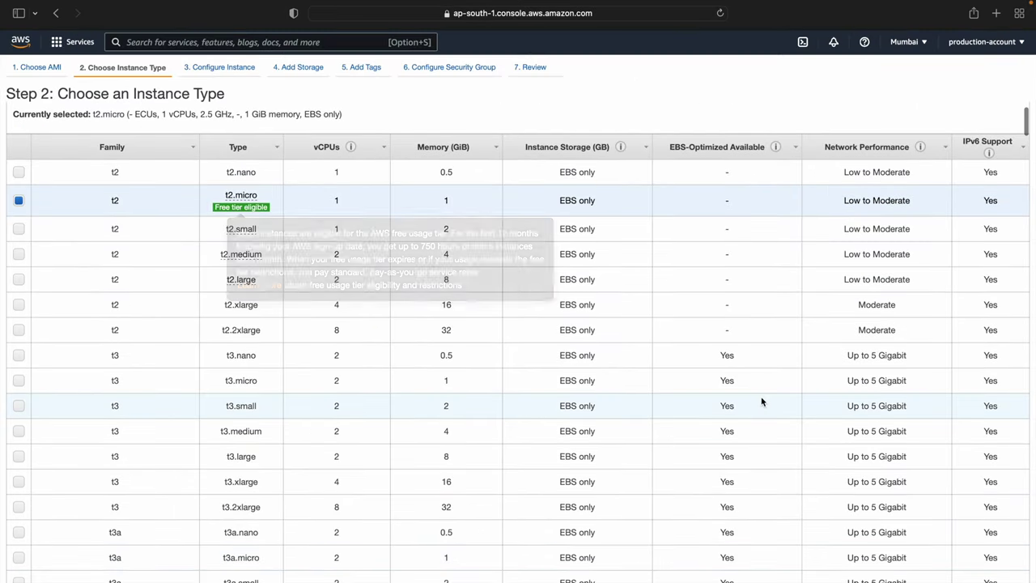
{"action": "scroll", "coordinate": [761, 401], "scroll_direction": "up", "scroll_amount": 3}
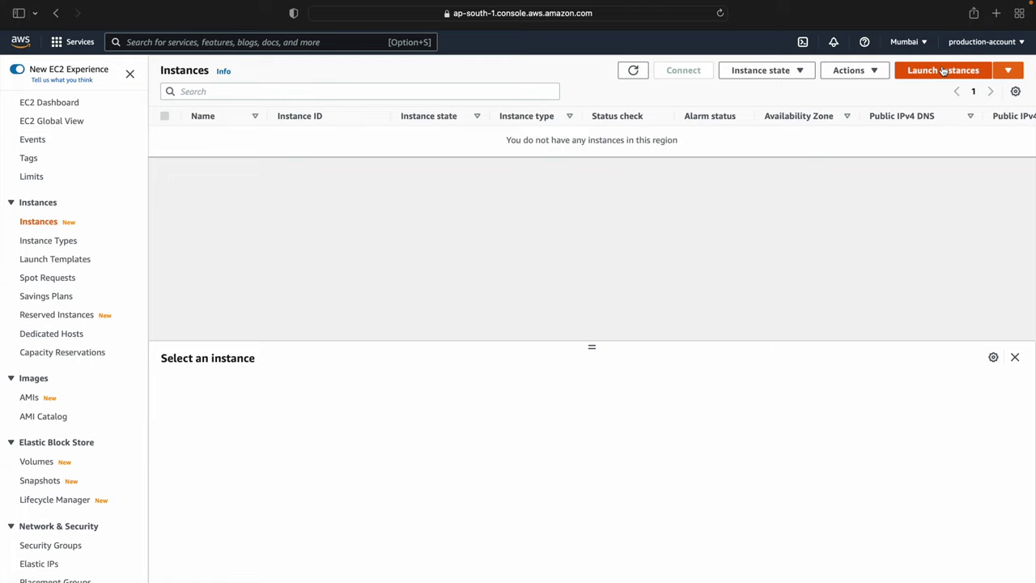
Start launching a new EC2 instance and look through the Quick Start Amazon Machine Images.
{"action": "left_click", "coordinate": [944, 72]}
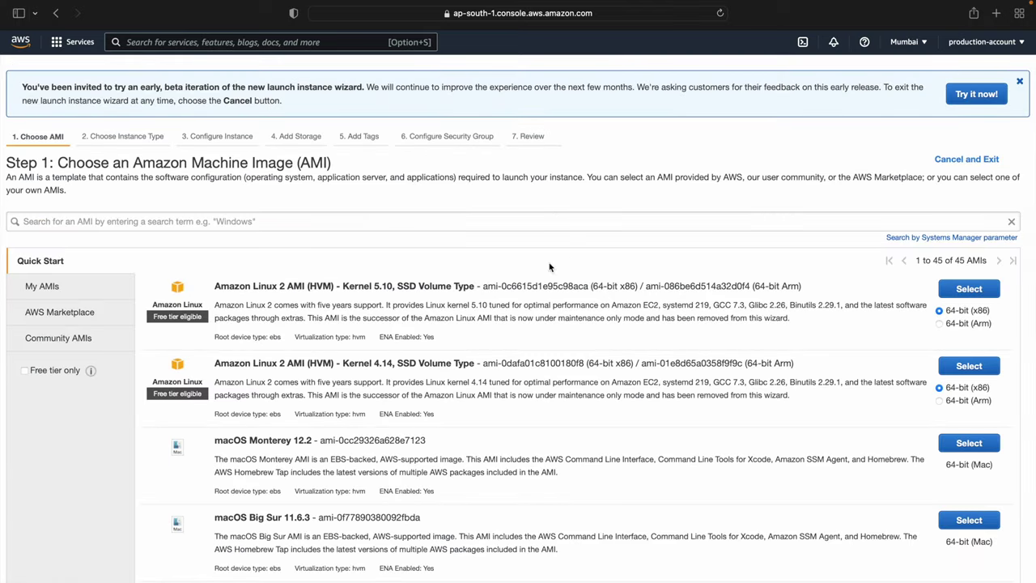
{"action": "scroll", "coordinate": [508, 281], "scroll_direction": "down", "scroll_amount": 10}
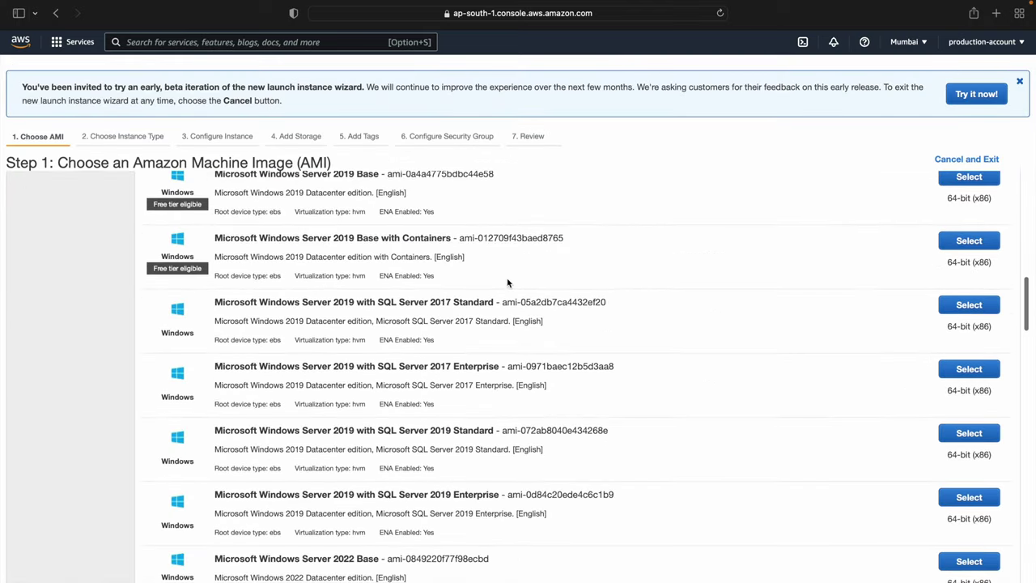
{"action": "scroll", "coordinate": [508, 282], "scroll_direction": "down", "scroll_amount": 5}
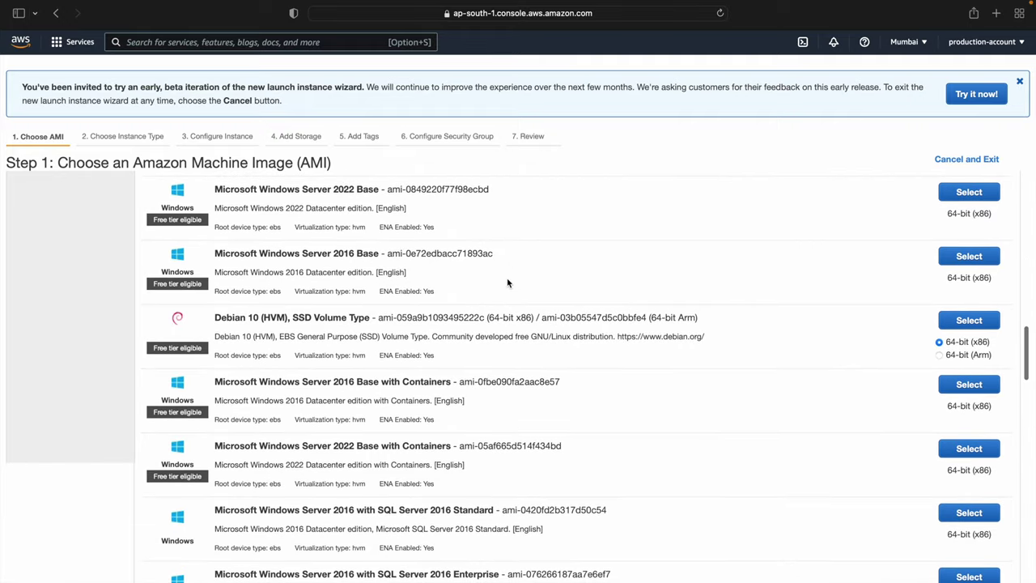
{"action": "scroll", "coordinate": [508, 281], "scroll_direction": "up", "scroll_amount": 15}
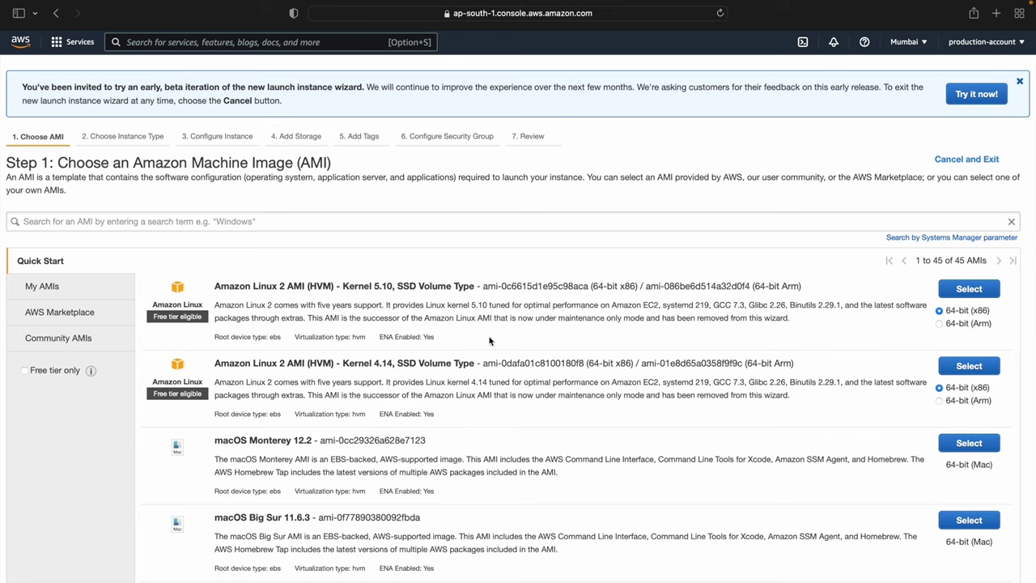
{"action": "scroll", "coordinate": [489, 354], "scroll_direction": "down", "scroll_amount": 3}
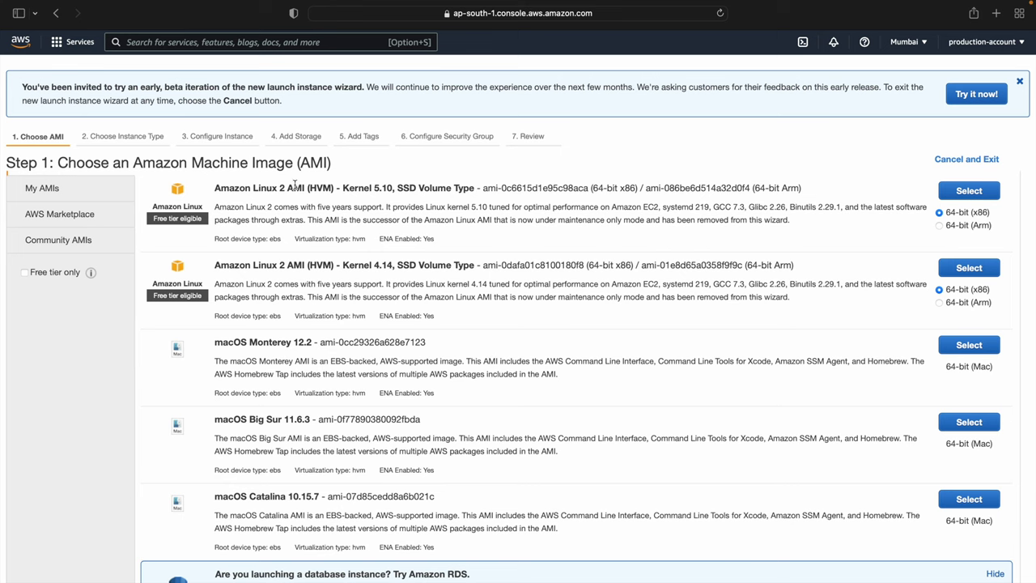
{"action": "scroll", "coordinate": [260, 260], "scroll_direction": "down", "scroll_amount": 10}
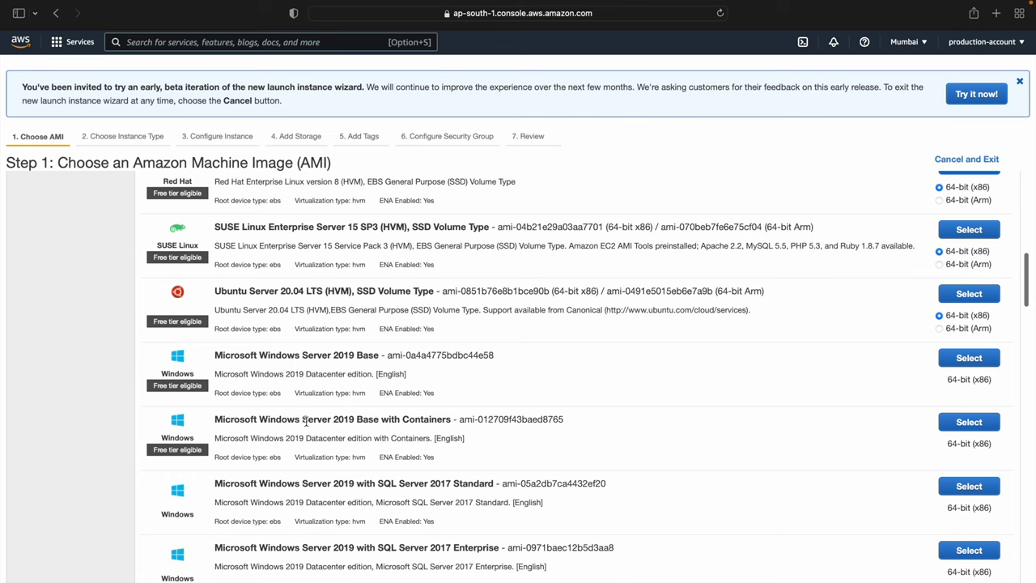
{"action": "scroll", "coordinate": [359, 498], "scroll_direction": "down", "scroll_amount": 1}
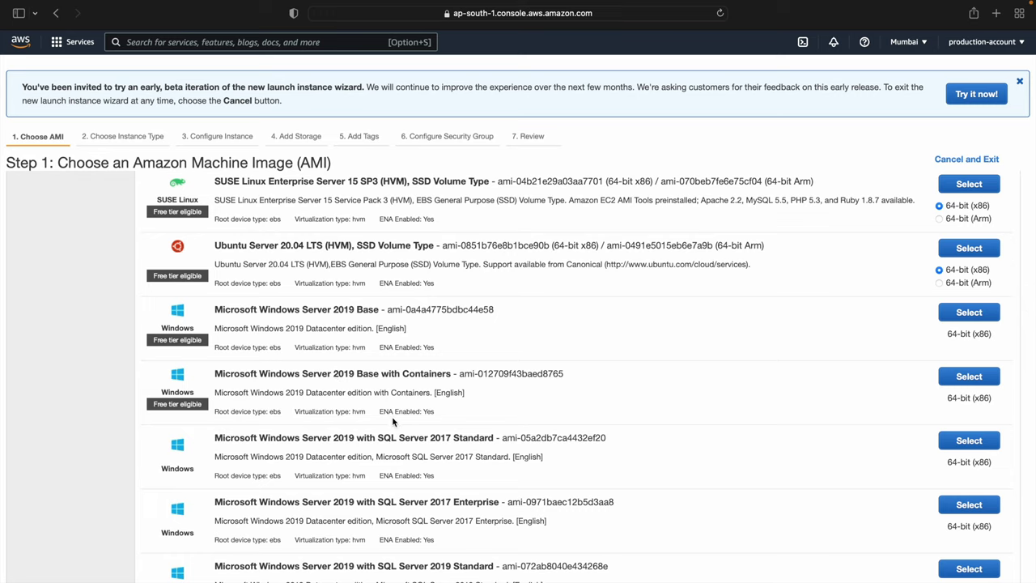
Compare the Windows Server 2019 AMIs: with SQL Server 2017 Standard, Base with Containers, and Base.
{"action": "left_click_drag", "start_coordinate": [302, 438], "coordinate": [471, 448]}
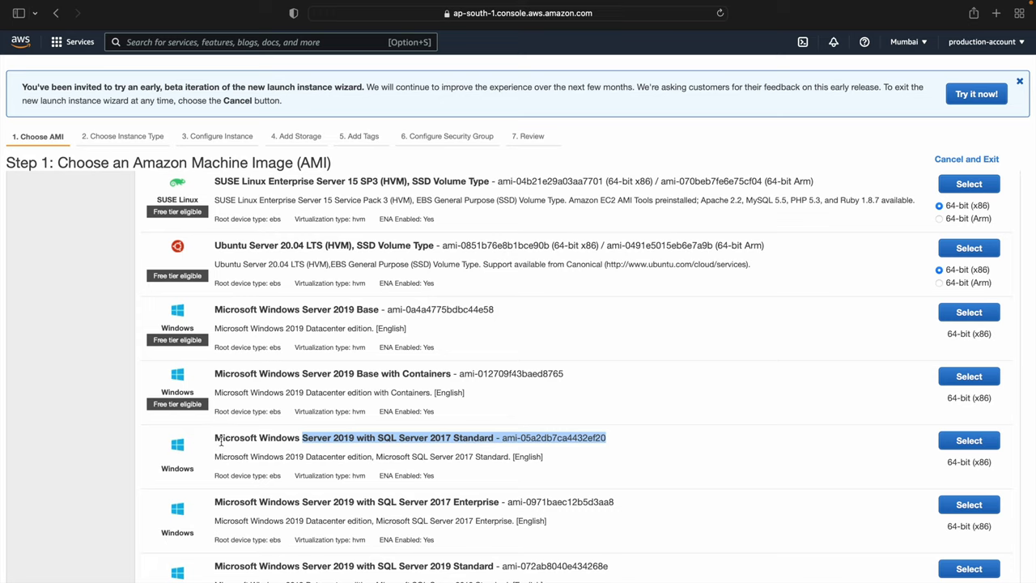
{"action": "left_click_drag", "start_coordinate": [220, 439], "coordinate": [352, 441]}
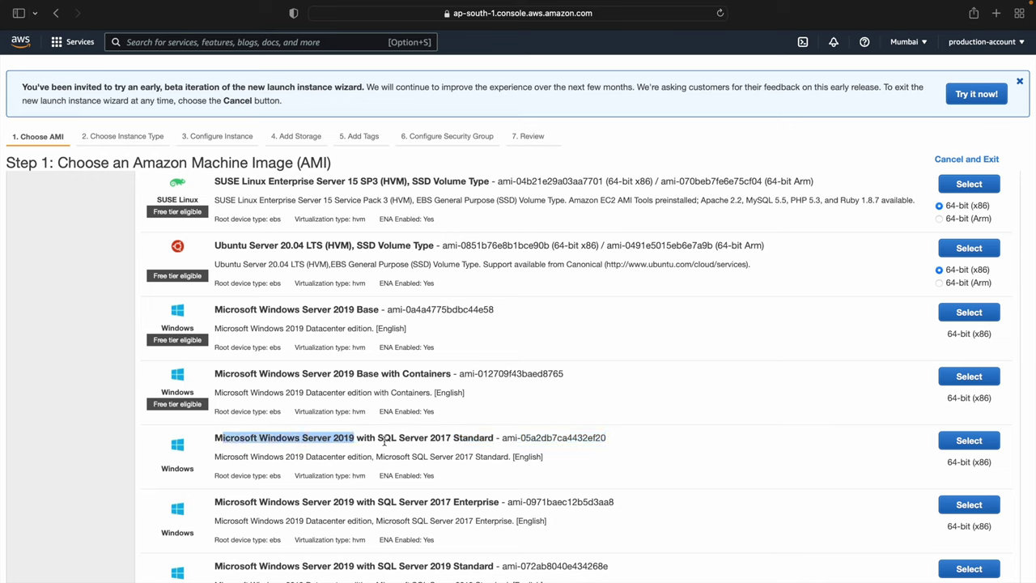
{"action": "double_click", "coordinate": [381, 438]}
{"action": "left_click_drag", "start_coordinate": [414, 438], "coordinate": [462, 438]}
{"action": "left_click", "coordinate": [365, 391]}
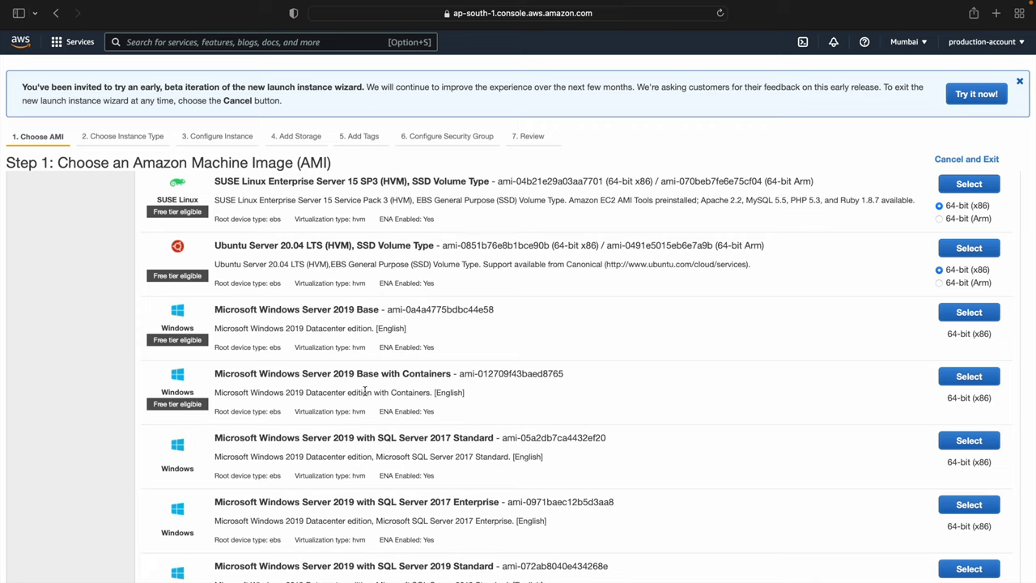
{"action": "left_click_drag", "start_coordinate": [218, 377], "coordinate": [459, 374]}
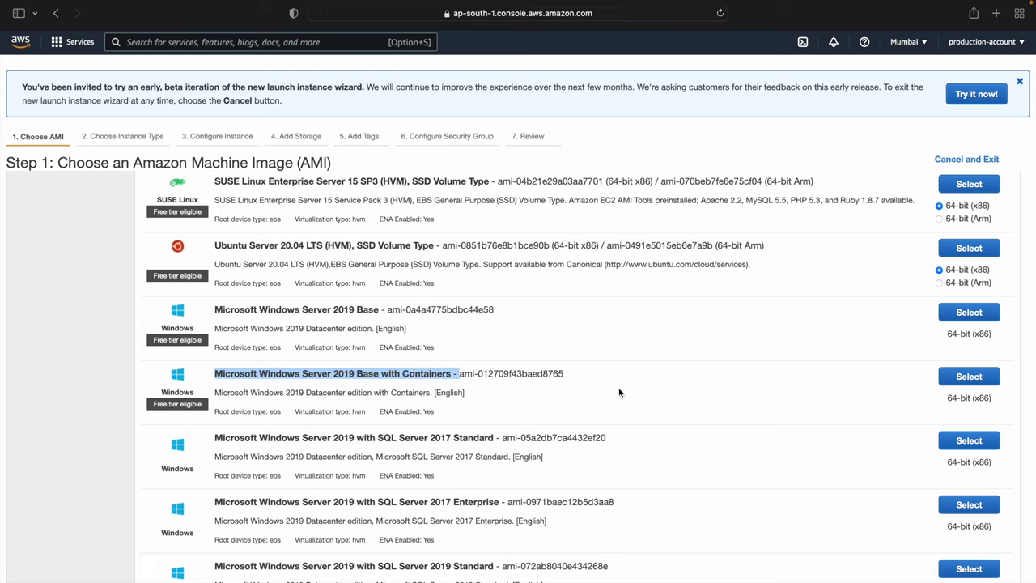
{"action": "left_click_drag", "start_coordinate": [223, 315], "coordinate": [387, 317]}
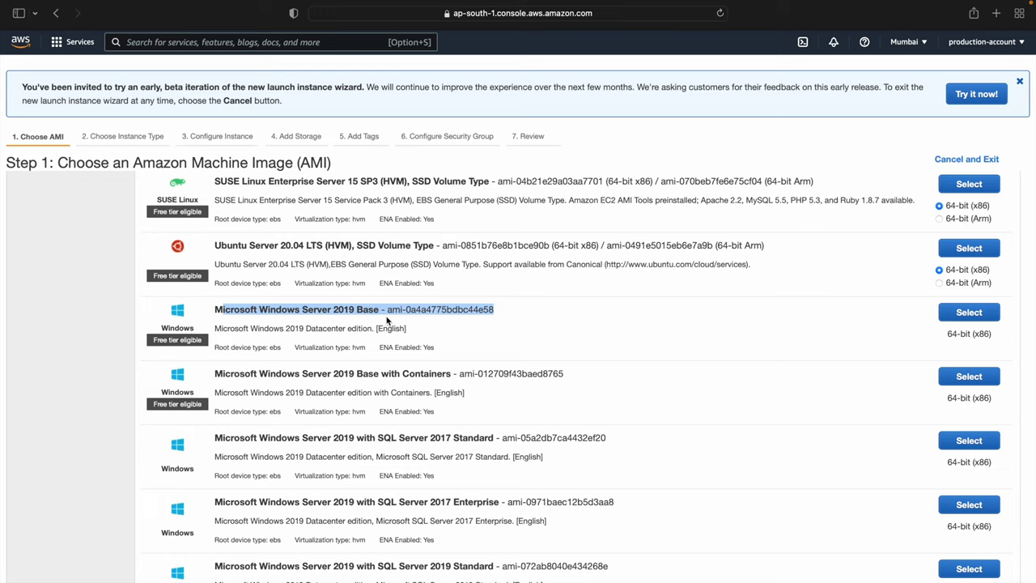
Examine the Windows Server 2019 with SQL Server 2019 Enterprise AMI and the remaining Windows, Debian, Ubuntu and Amazon Linux images.
{"action": "scroll", "coordinate": [387, 320], "scroll_direction": "down", "scroll_amount": 8}
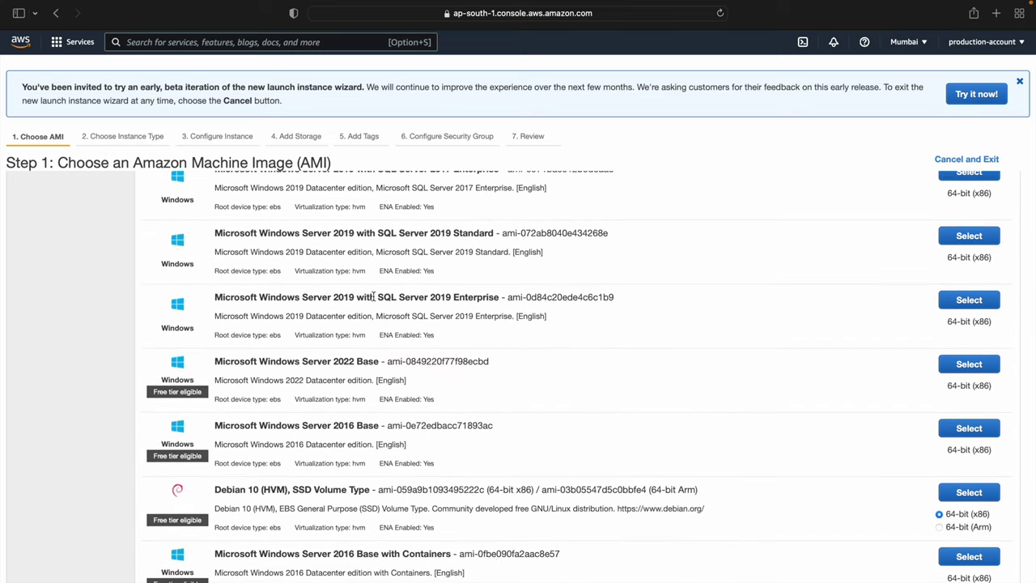
{"action": "left_click_drag", "start_coordinate": [377, 297], "coordinate": [504, 296]}
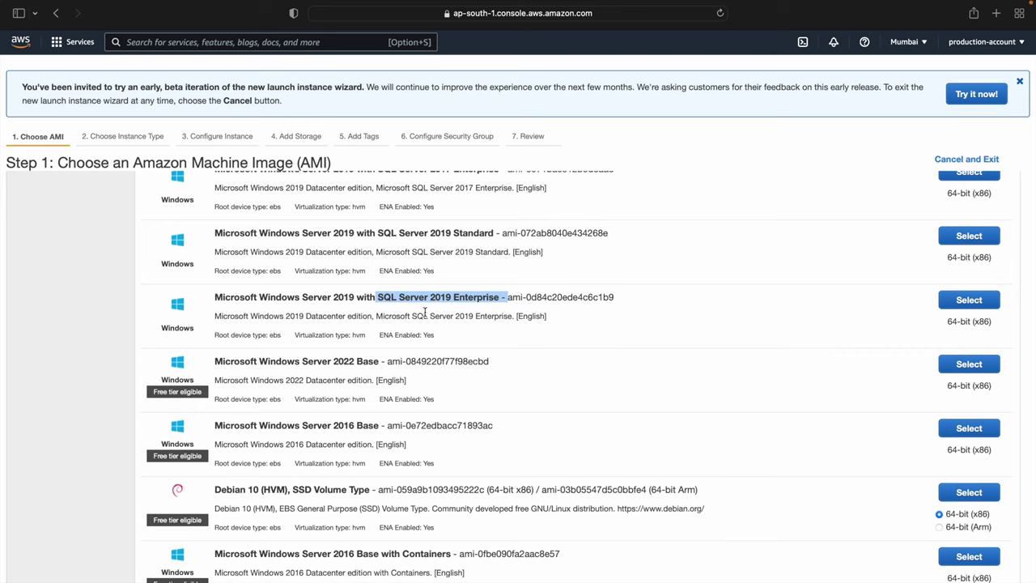
{"action": "scroll", "coordinate": [422, 313], "scroll_direction": "down", "scroll_amount": 15}
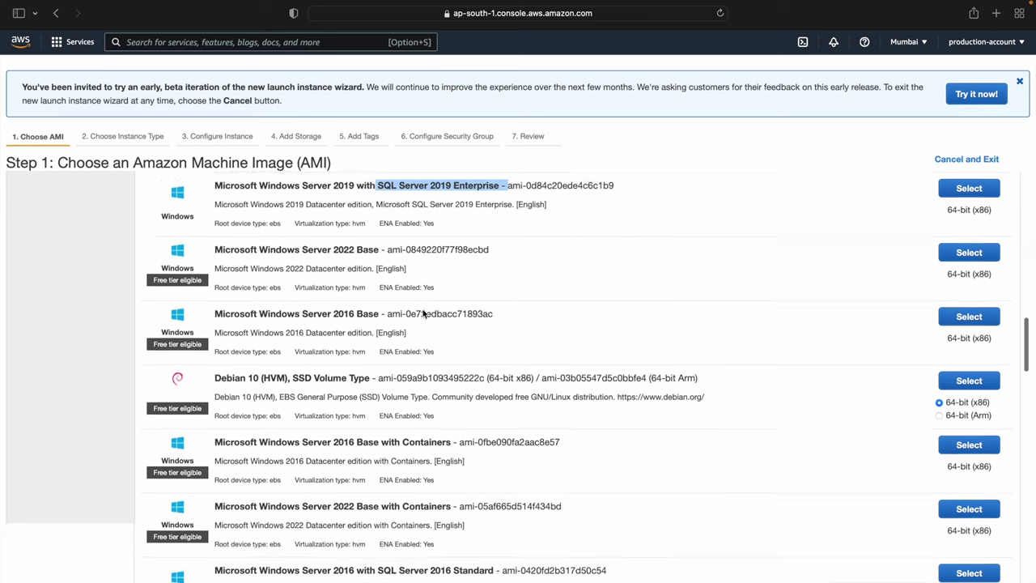
{"action": "scroll", "coordinate": [422, 314], "scroll_direction": "down", "scroll_amount": 10}
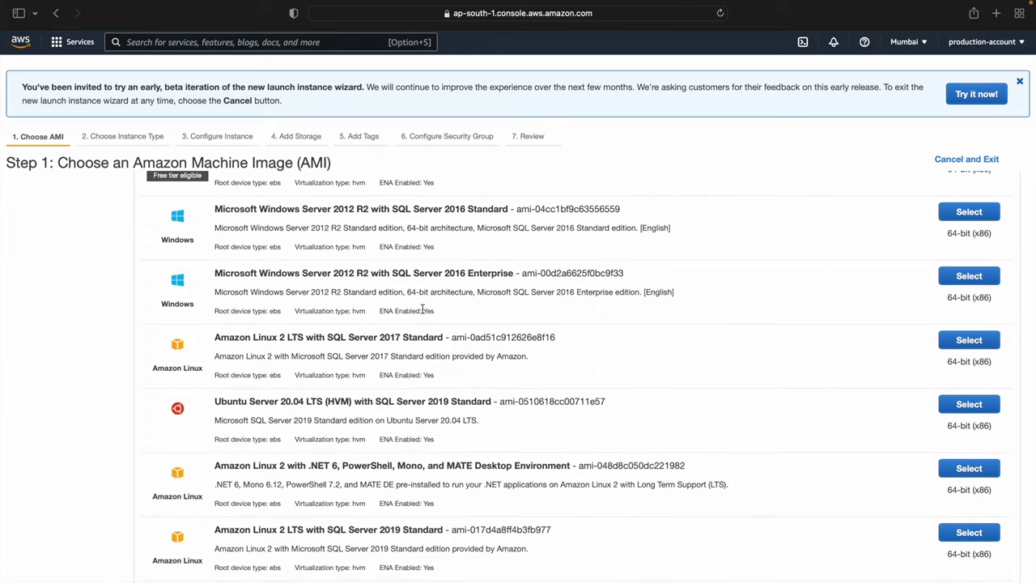
Choose the Amazon Linux 2 AMI (HVM) - Kernel 5.10 in 64-bit (x86) and check the vCPUs and memory of t2.micro.
{"action": "scroll", "coordinate": [422, 311], "scroll_direction": "up", "scroll_amount": 20}
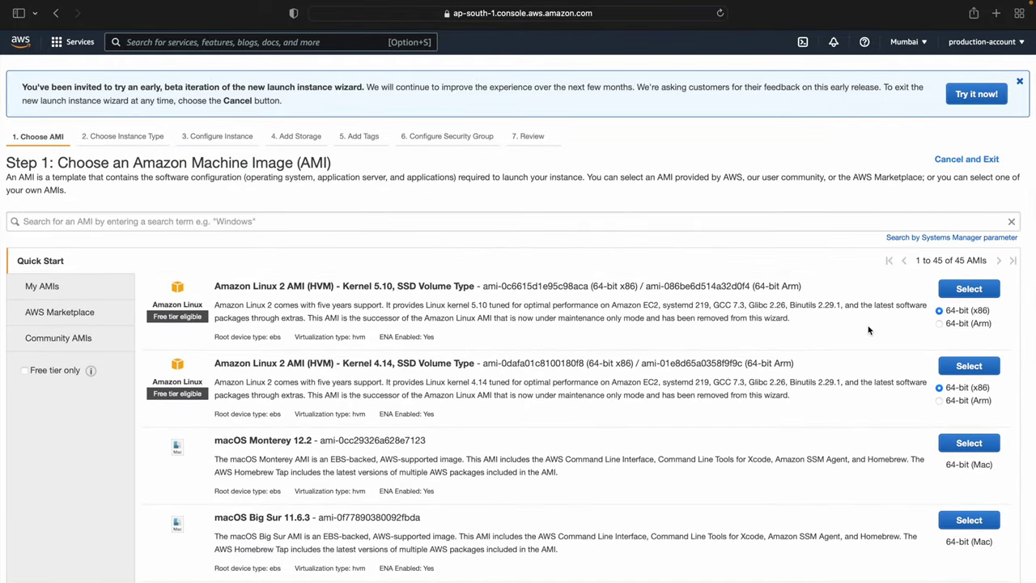
{"action": "left_click", "coordinate": [984, 290]}
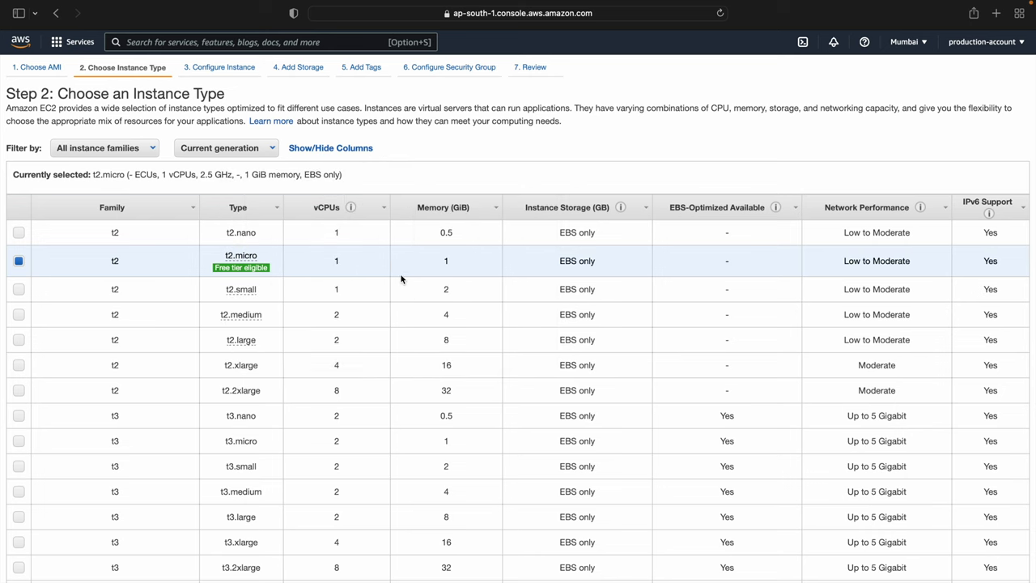
{"action": "scroll", "coordinate": [401, 279], "scroll_direction": "down", "scroll_amount": 1}
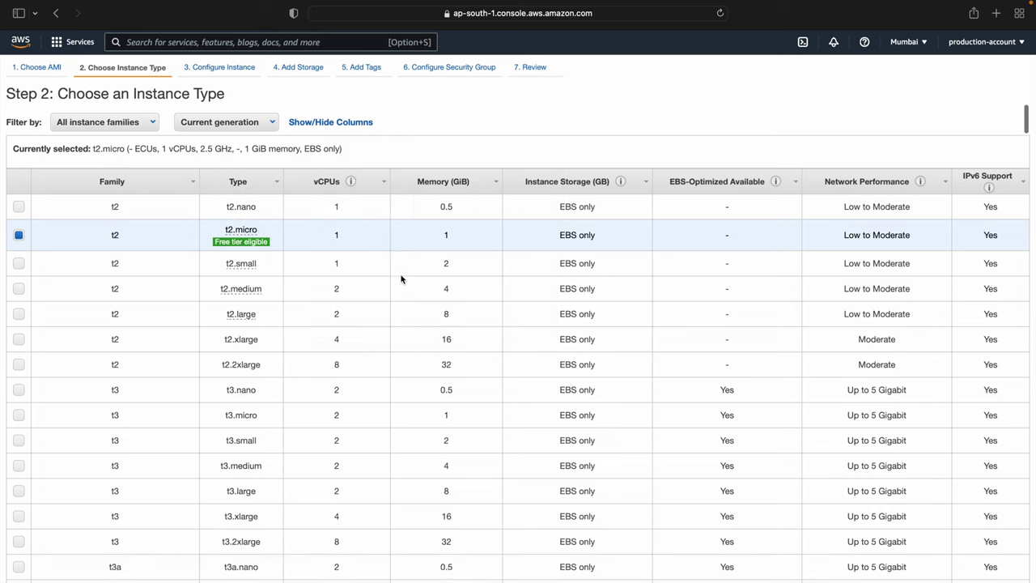
{"action": "double_click", "coordinate": [338, 234]}
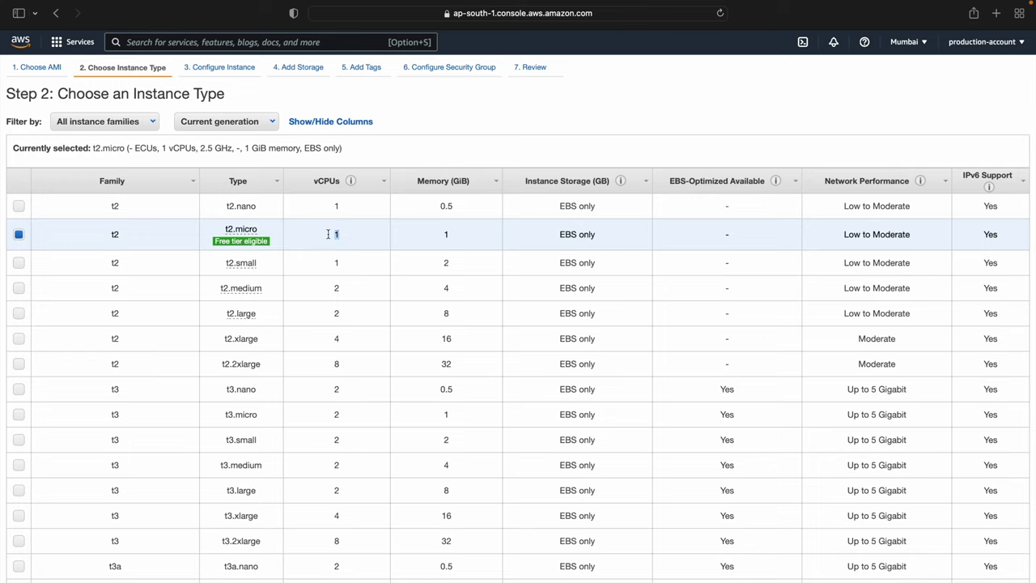
{"action": "double_click", "coordinate": [447, 235]}
Compare the vCPUs and memory of the larger instance types, from t2.xlarge through the t3, c, m and r families.
{"action": "left_click", "coordinate": [329, 341]}
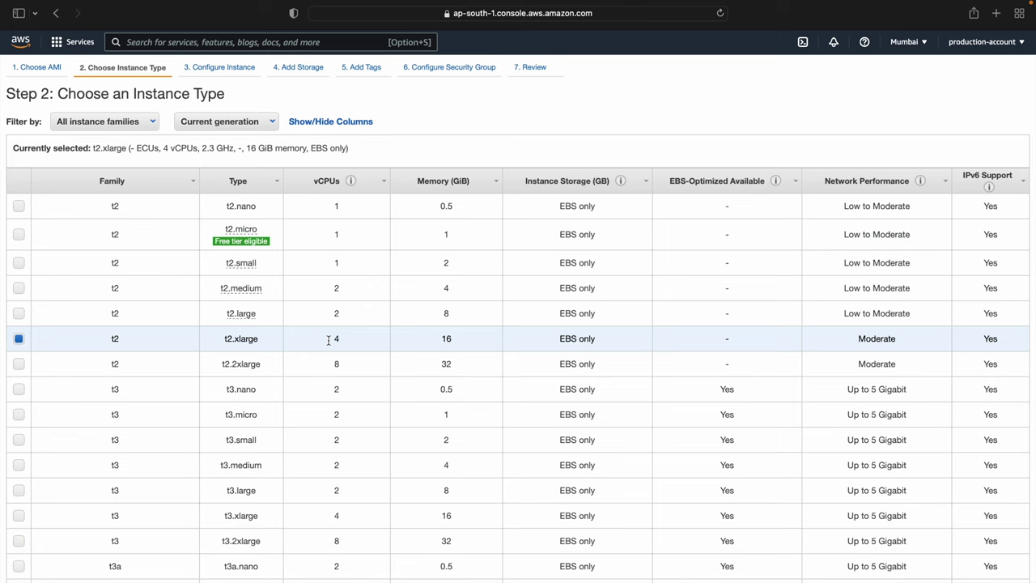
{"action": "scroll", "coordinate": [329, 342], "scroll_direction": "down", "scroll_amount": 3}
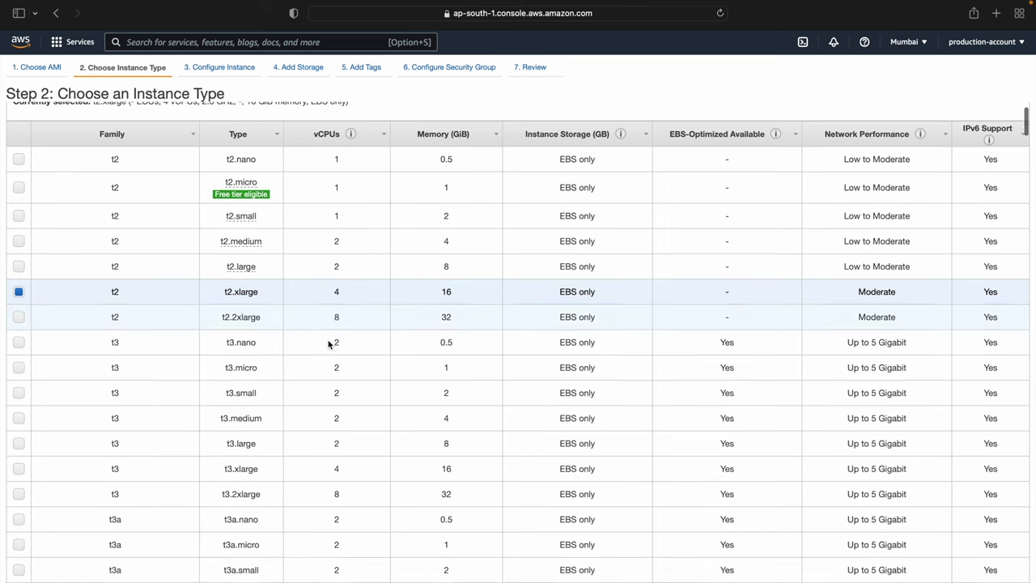
{"action": "scroll", "coordinate": [328, 344], "scroll_direction": "down", "scroll_amount": 2}
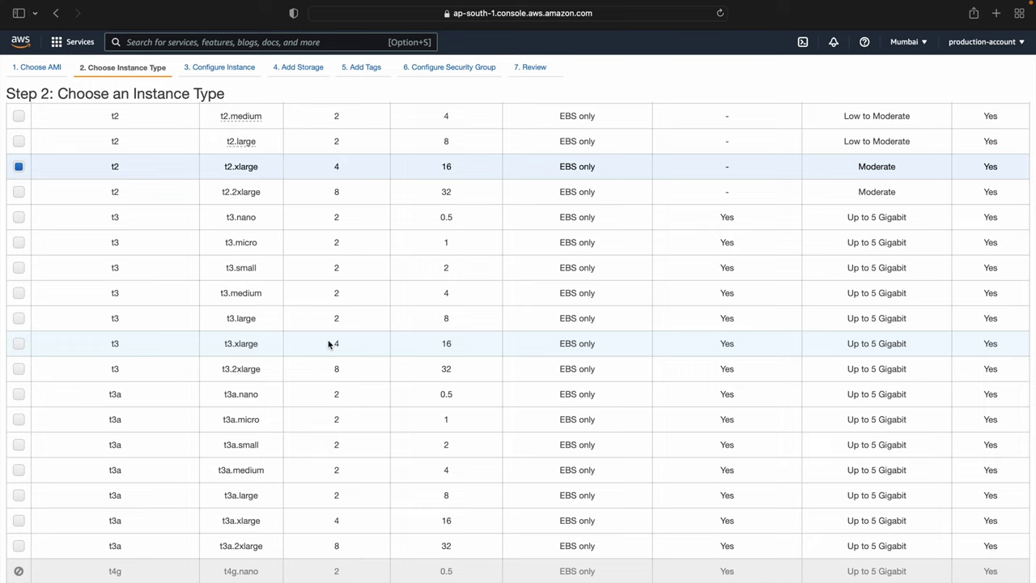
{"action": "scroll", "coordinate": [329, 343], "scroll_direction": "down", "scroll_amount": 10}
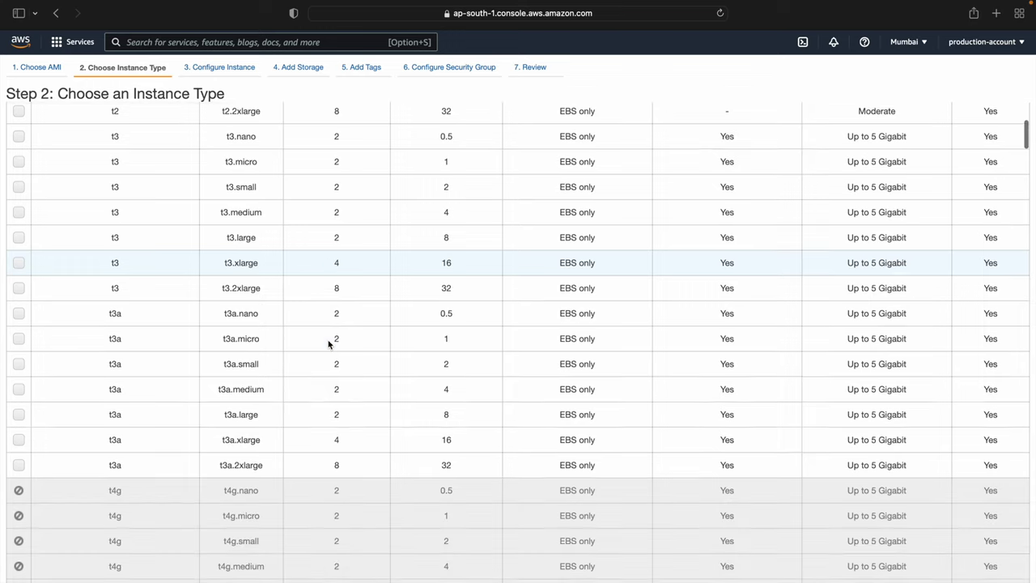
{"action": "scroll", "coordinate": [329, 344], "scroll_direction": "down", "scroll_amount": 20}
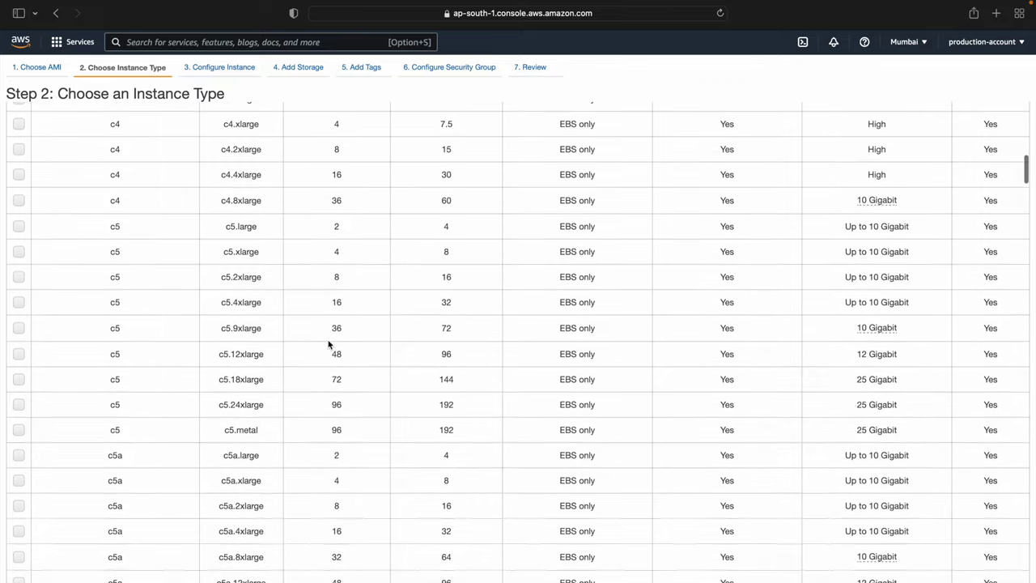
{"action": "scroll", "coordinate": [328, 345], "scroll_direction": "down", "scroll_amount": 20}
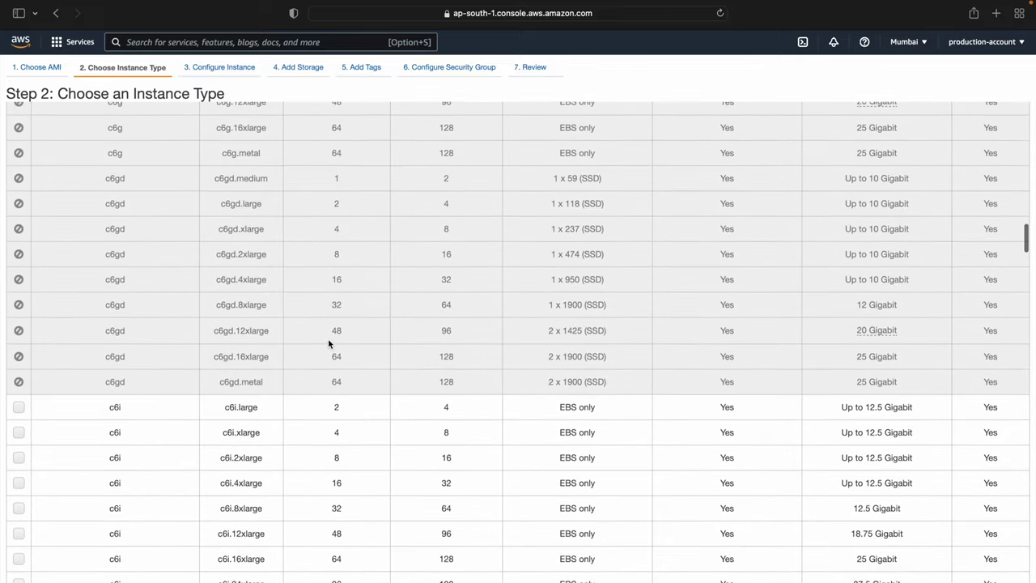
{"action": "scroll", "coordinate": [328, 343], "scroll_direction": "down", "scroll_amount": 15}
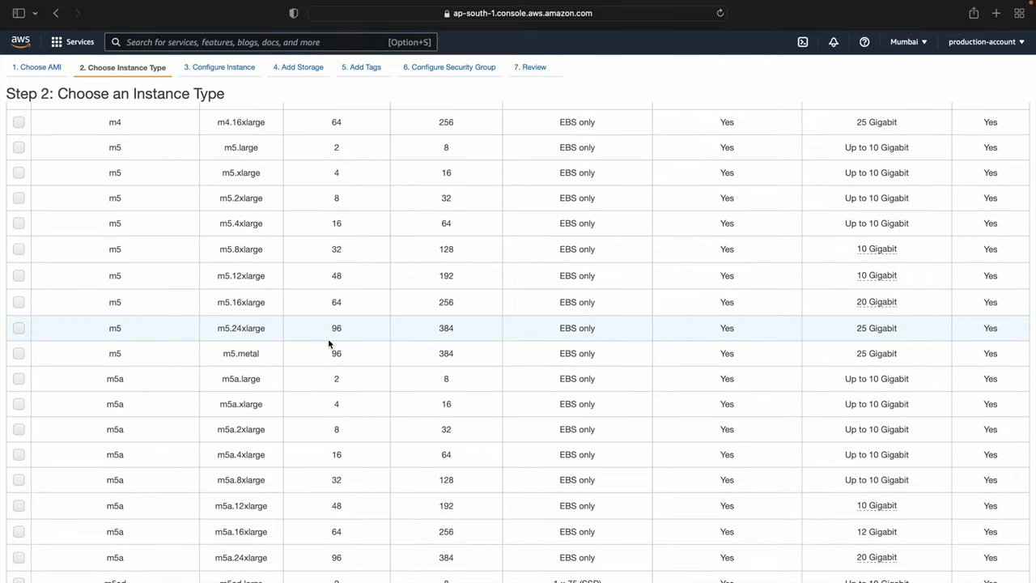
{"action": "scroll", "coordinate": [328, 344], "scroll_direction": "down", "scroll_amount": 10}
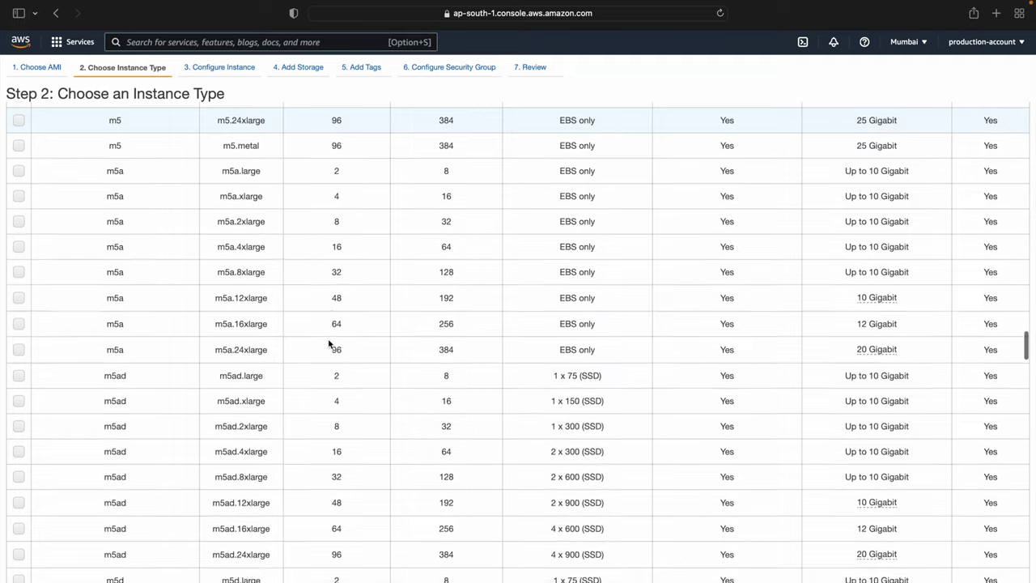
{"action": "scroll", "coordinate": [328, 344], "scroll_direction": "up", "scroll_amount": 20}
{"action": "scroll", "coordinate": [328, 343], "scroll_direction": "down", "scroll_amount": 20}
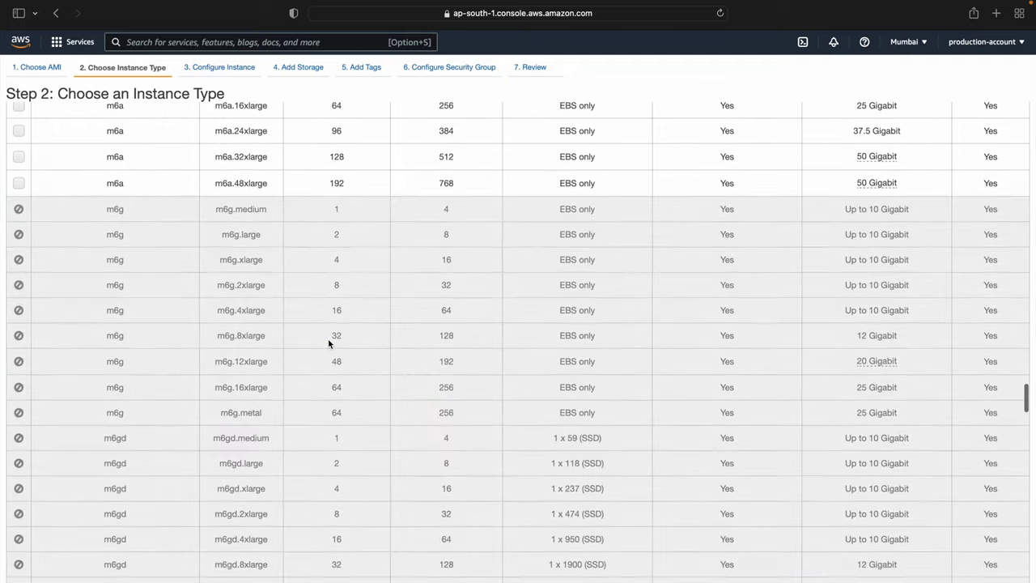
{"action": "scroll", "coordinate": [329, 343], "scroll_direction": "up", "scroll_amount": 20}
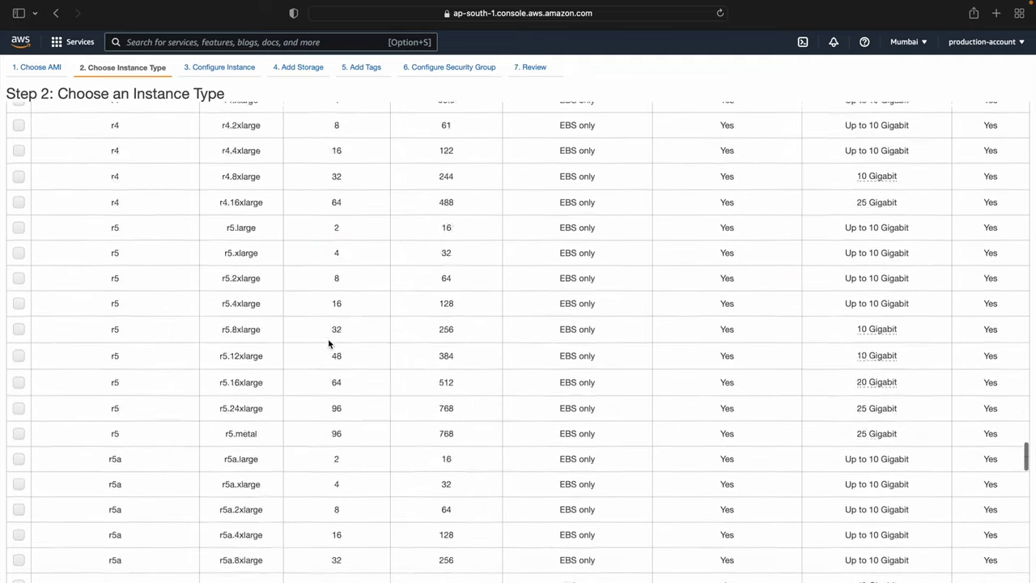
{"action": "scroll", "coordinate": [329, 340], "scroll_direction": "up", "scroll_amount": 10}
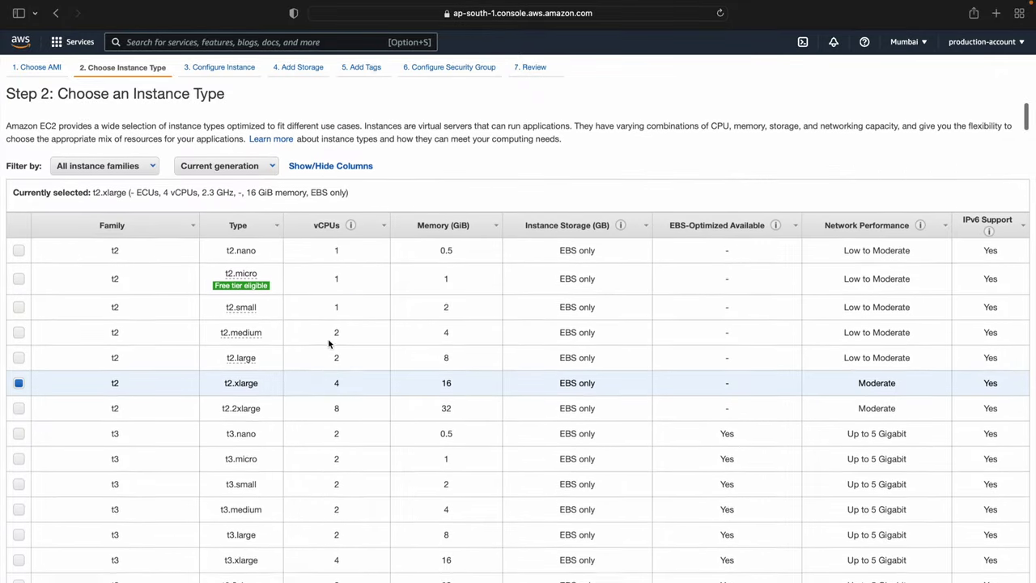
Select the free tier eligible t2.micro instance type and compare network performance across the listed types.
{"action": "left_click", "coordinate": [19, 261]}
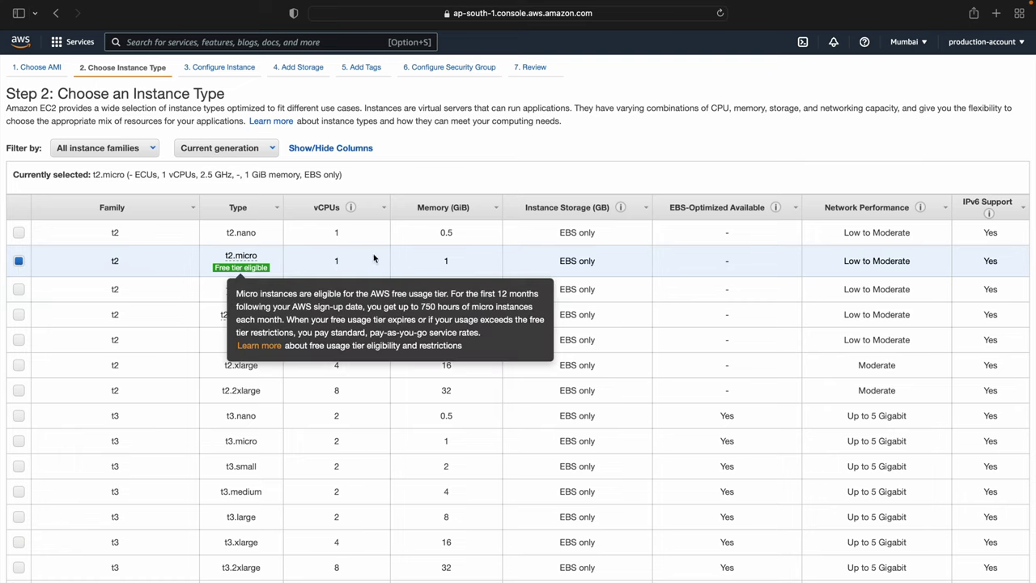
{"action": "mouse_move", "coordinate": [243, 276]}
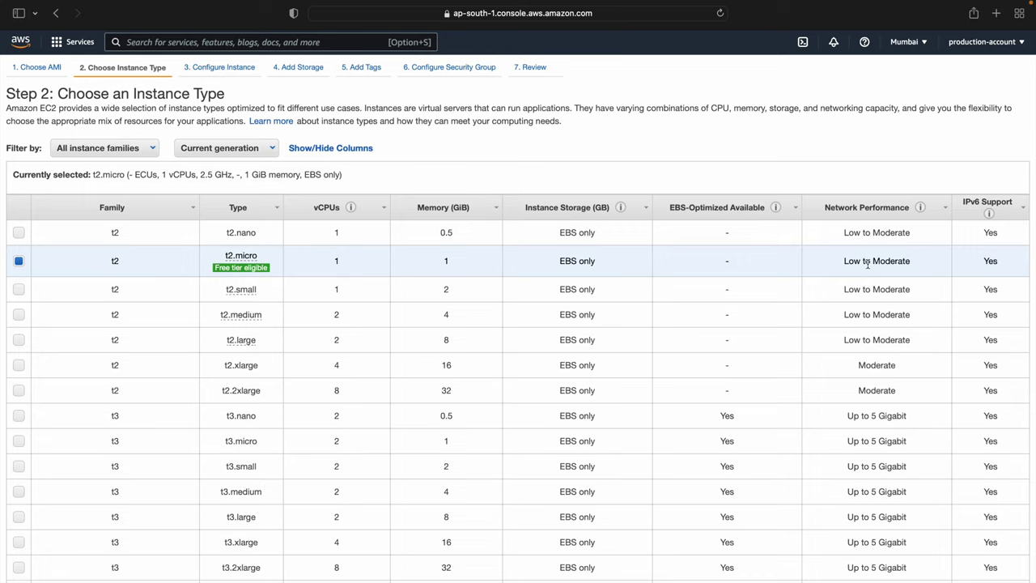
{"action": "scroll", "coordinate": [870, 461], "scroll_direction": "down", "scroll_amount": 5}
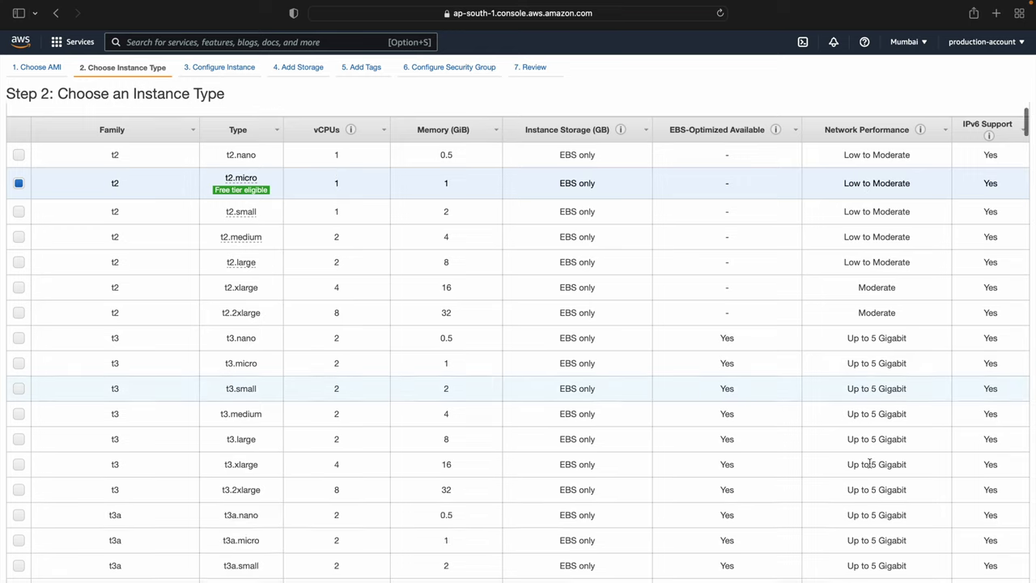
{"action": "scroll", "coordinate": [886, 535], "scroll_direction": "down", "scroll_amount": 15}
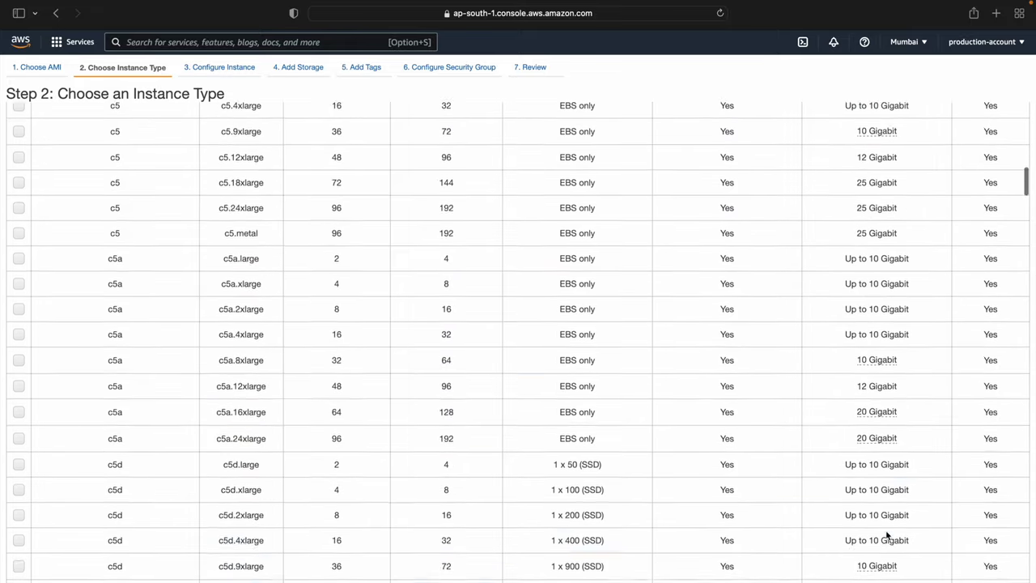
Compare the network performance of the c5a and c5d instance types.
{"action": "scroll", "coordinate": [885, 529], "scroll_direction": "down", "scroll_amount": 2}
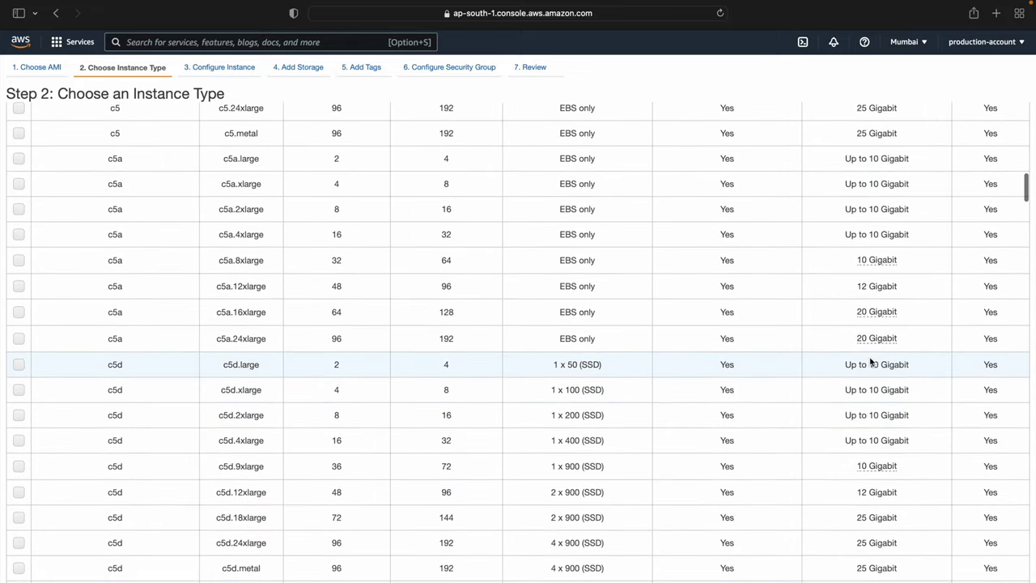
{"action": "mouse_move", "coordinate": [896, 333]}
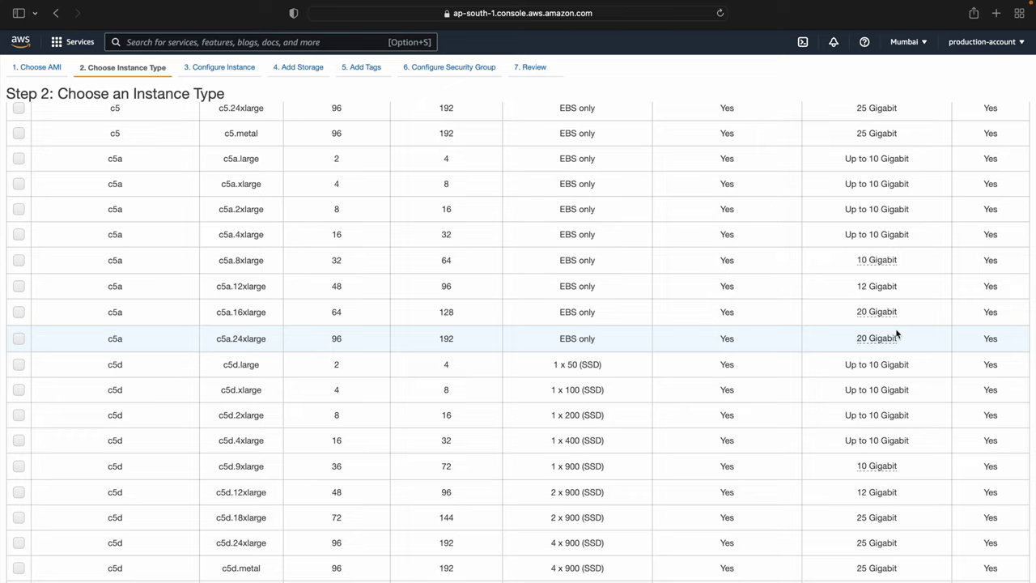
{"action": "scroll", "coordinate": [895, 334], "scroll_direction": "up", "scroll_amount": 15}
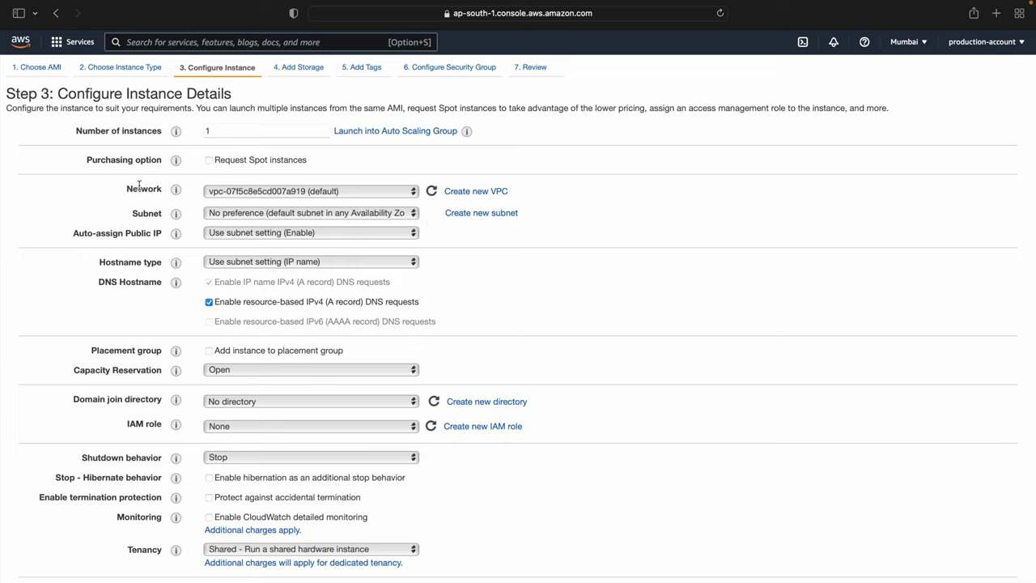
Review the default network, subnet and auto-assign public IP settings of the instance and continue to the storage settings.
{"action": "left_click_drag", "start_coordinate": [128, 191], "coordinate": [418, 238]}
{"action": "left_click", "coordinate": [624, 255]}
{"action": "left_click_drag", "start_coordinate": [74, 233], "coordinate": [160, 235]}
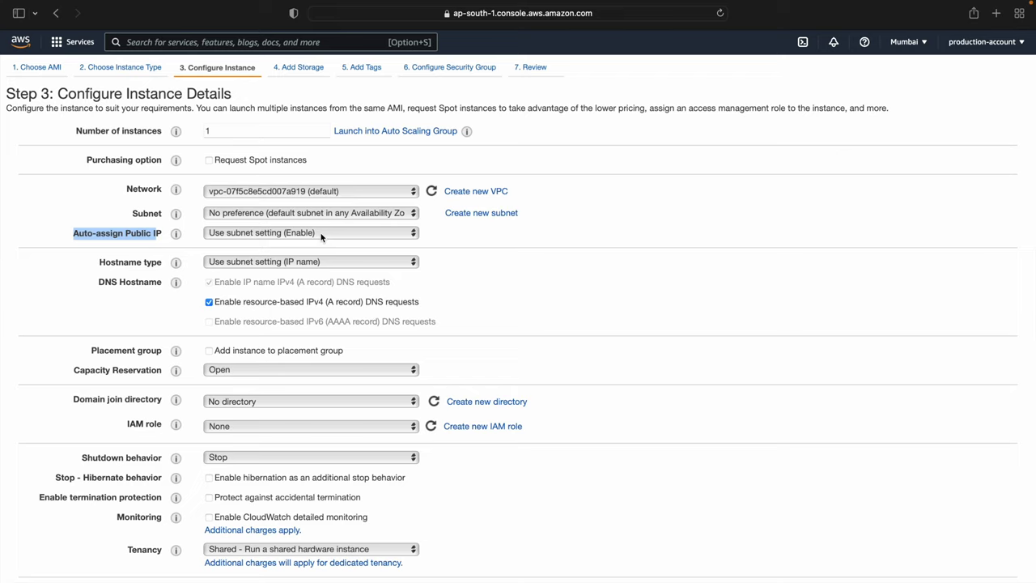
{"action": "scroll", "coordinate": [339, 285], "scroll_direction": "down", "scroll_amount": 5}
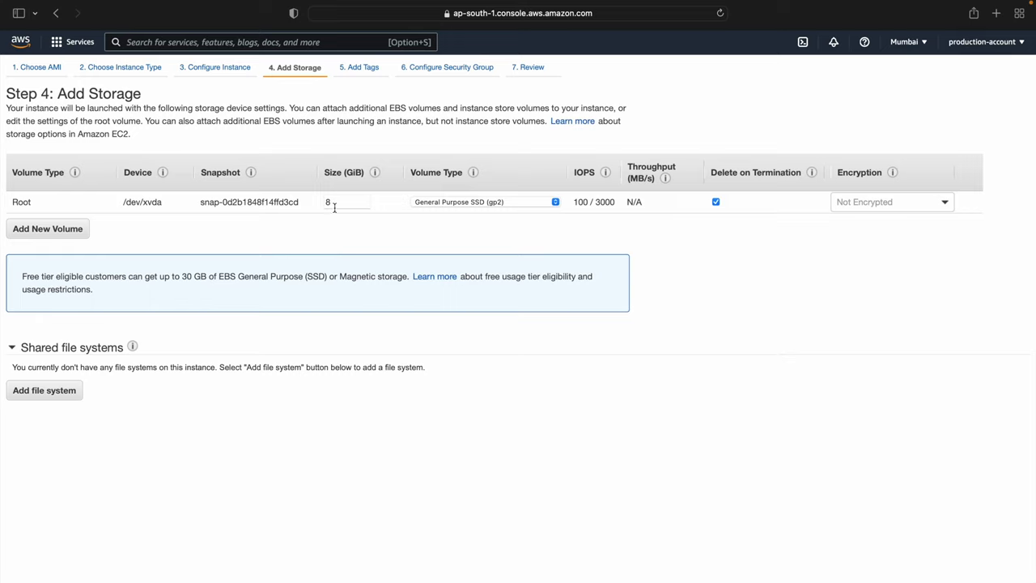
Review the root volume's size, IOPS and throughput, keep the default storage and continue to the tags.
{"action": "left_click_drag", "start_coordinate": [333, 204], "coordinate": [324, 207]}
{"action": "left_click", "coordinate": [355, 219]}
{"action": "double_click", "coordinate": [583, 172]}
{"action": "left_click_drag", "start_coordinate": [628, 166], "coordinate": [679, 167]}
{"action": "left_click", "coordinate": [708, 175]}
{"action": "left_click", "coordinate": [971, 577]}
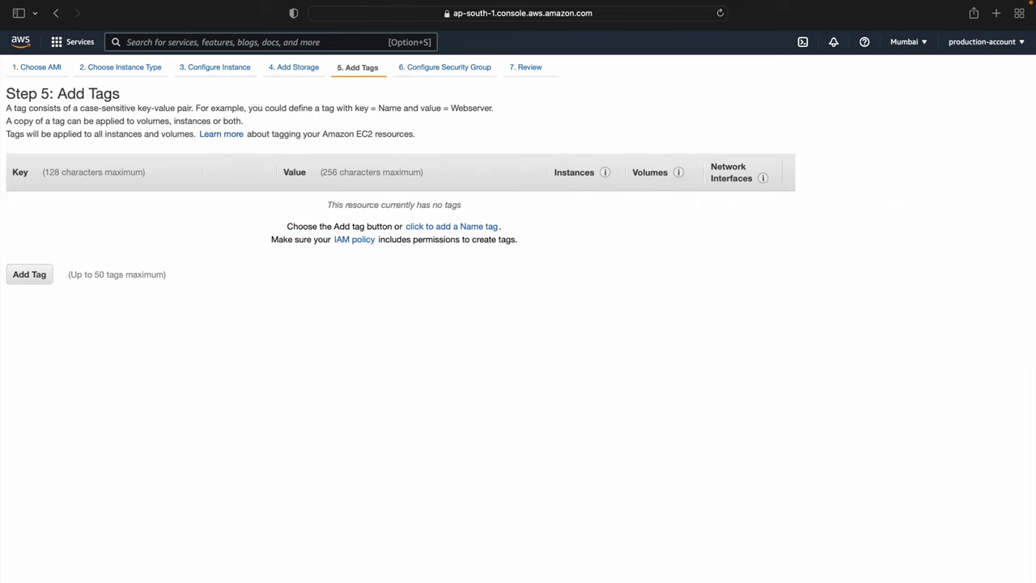
Add a tag with key Name and value front_end_web_app to the instance.
{"action": "left_click", "coordinate": [30, 277]}
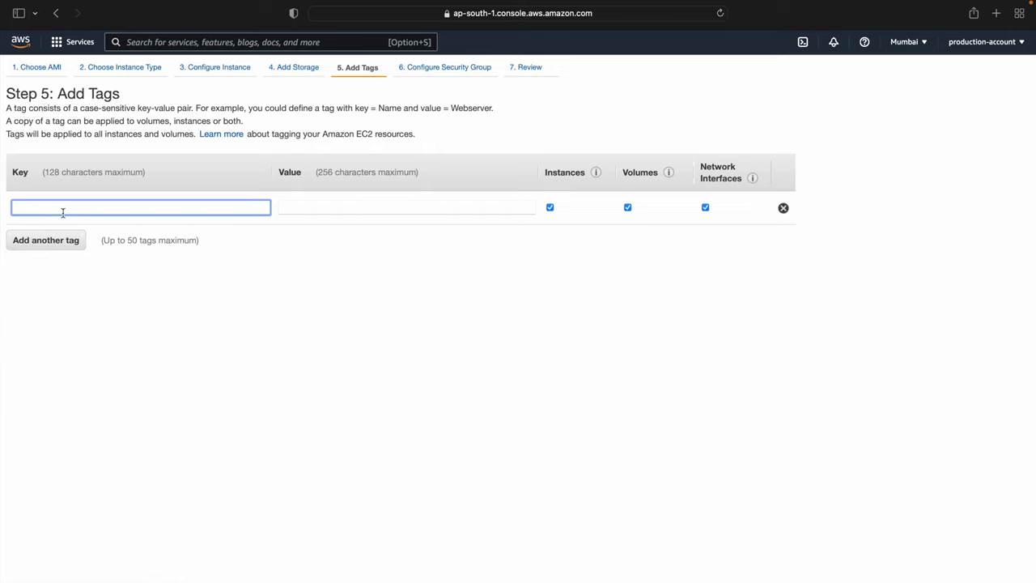
{"action": "type", "text": "Name"}
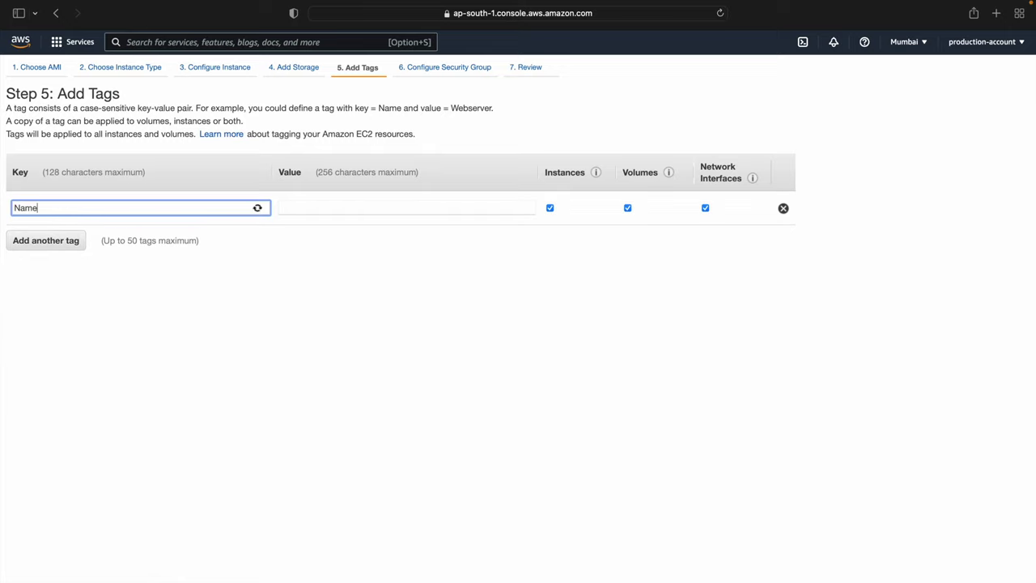
{"action": "left_click", "coordinate": [407, 208]}
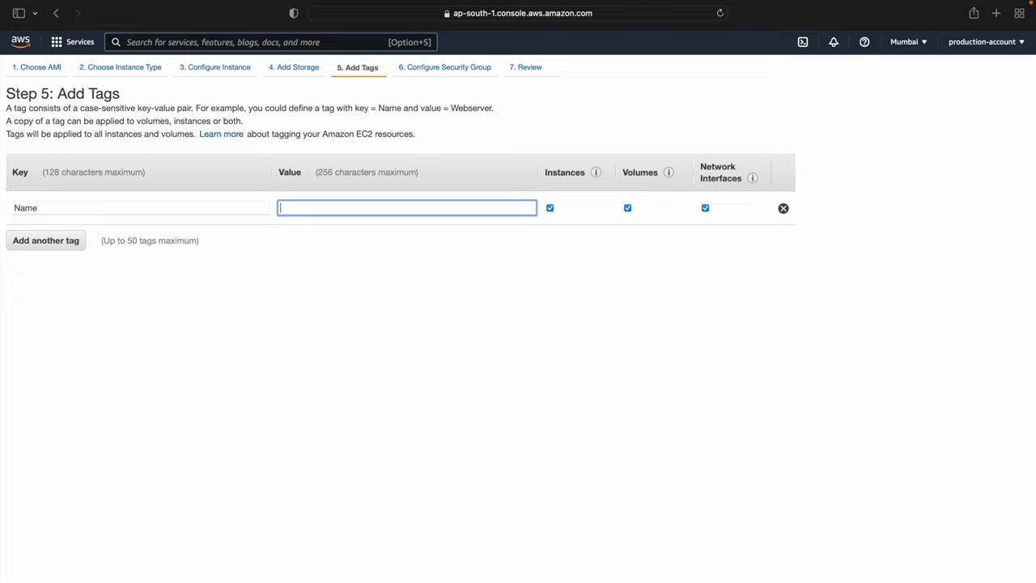
{"action": "type", "text": "front_end_web_app"}
{"action": "key", "text": "Return"}
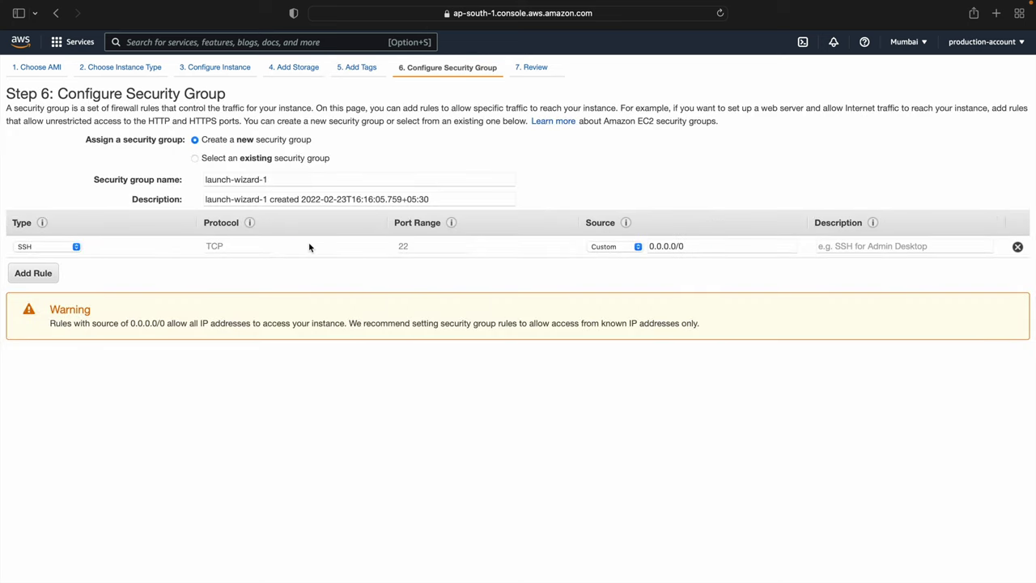
Assign the existing default VPC security group and review the launch summary, including the expanded instance details.
{"action": "left_click", "coordinate": [222, 158]}
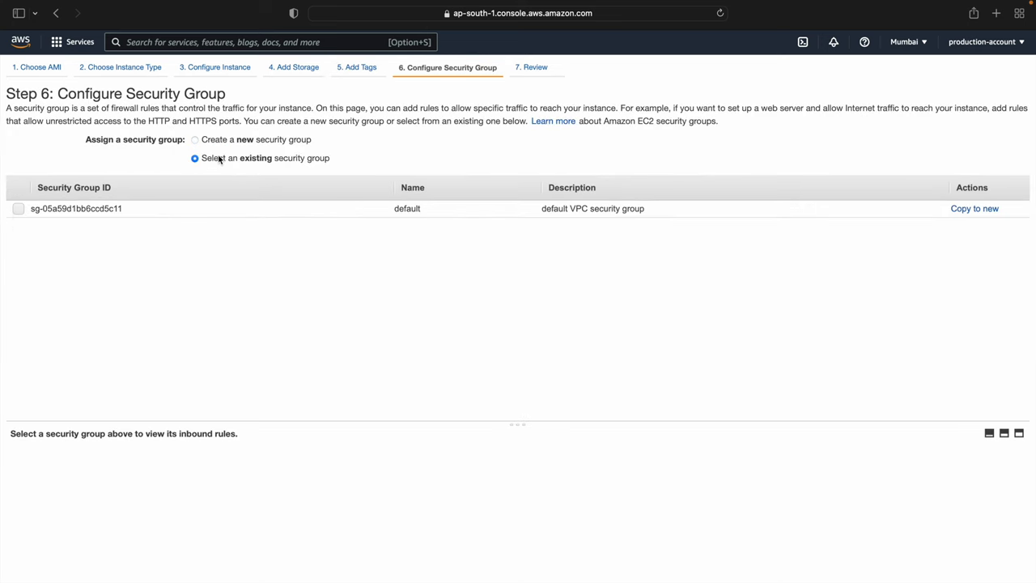
{"action": "left_click", "coordinate": [79, 215]}
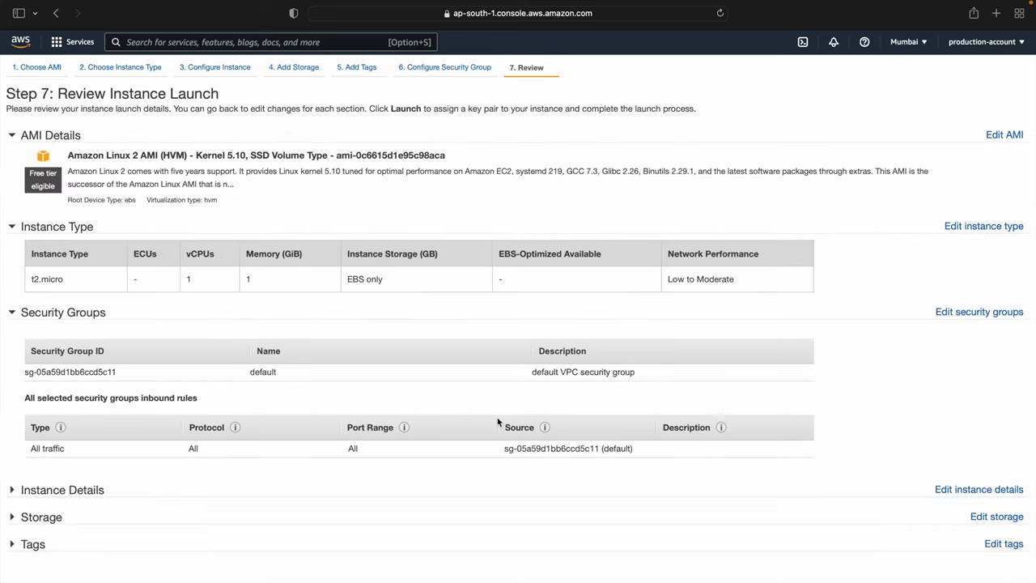
{"action": "scroll", "coordinate": [497, 422], "scroll_direction": "down", "scroll_amount": 2}
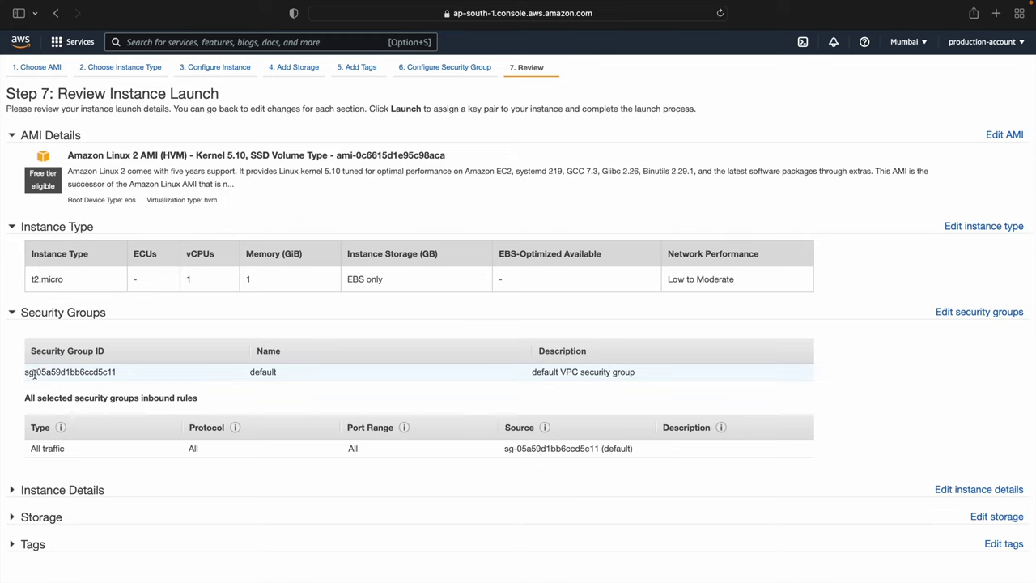
{"action": "left_click", "coordinate": [23, 492]}
{"action": "scroll", "coordinate": [25, 497], "scroll_direction": "down", "scroll_amount": 5}
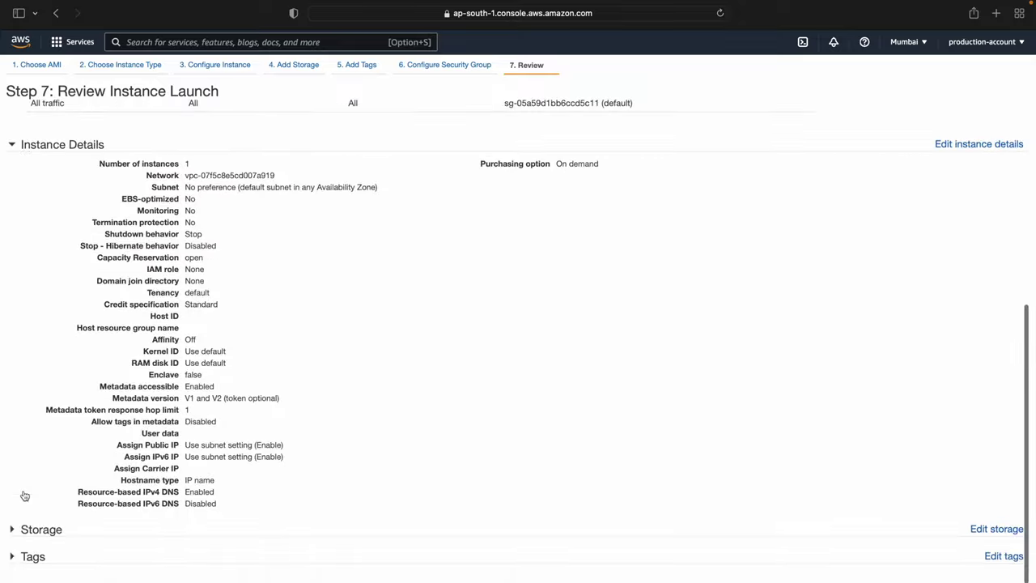
{"action": "scroll", "coordinate": [391, 347], "scroll_direction": "up", "scroll_amount": 5}
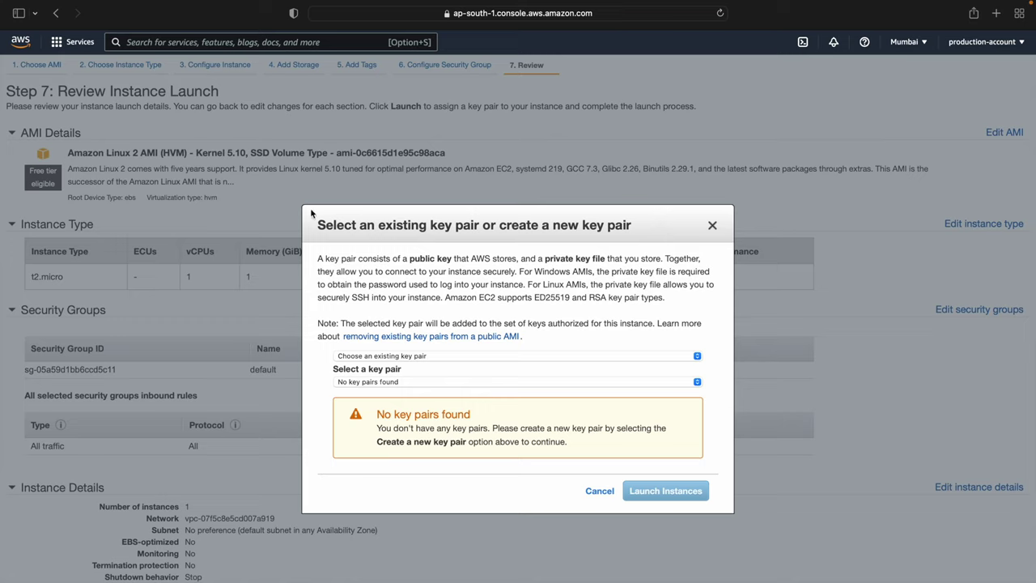
Create and download a new RSA key pair named front_end, allowing the site's download, and launch the instance with it.
{"action": "left_click_drag", "start_coordinate": [316, 225], "coordinate": [632, 227]}
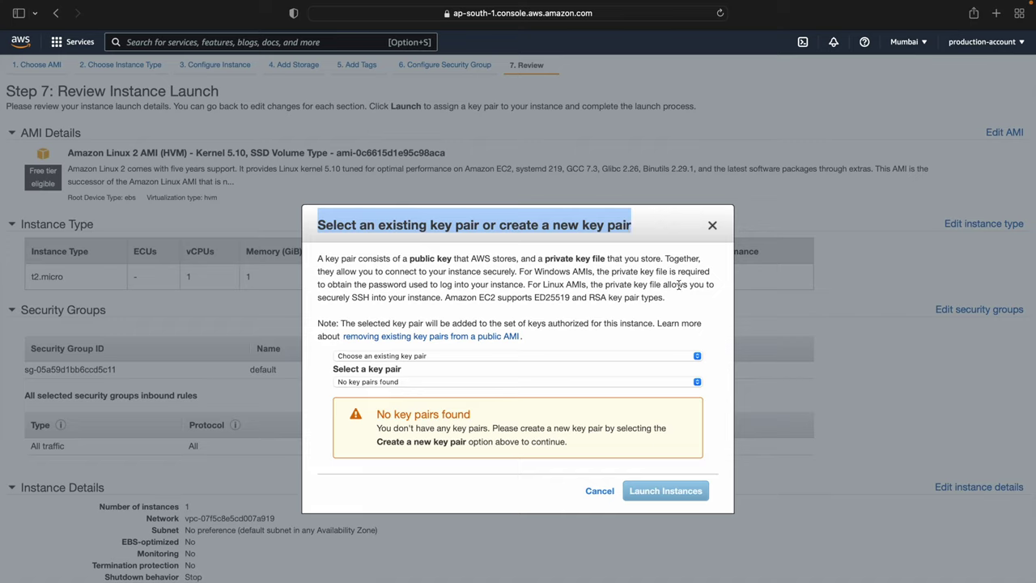
{"action": "left_click", "coordinate": [639, 357]}
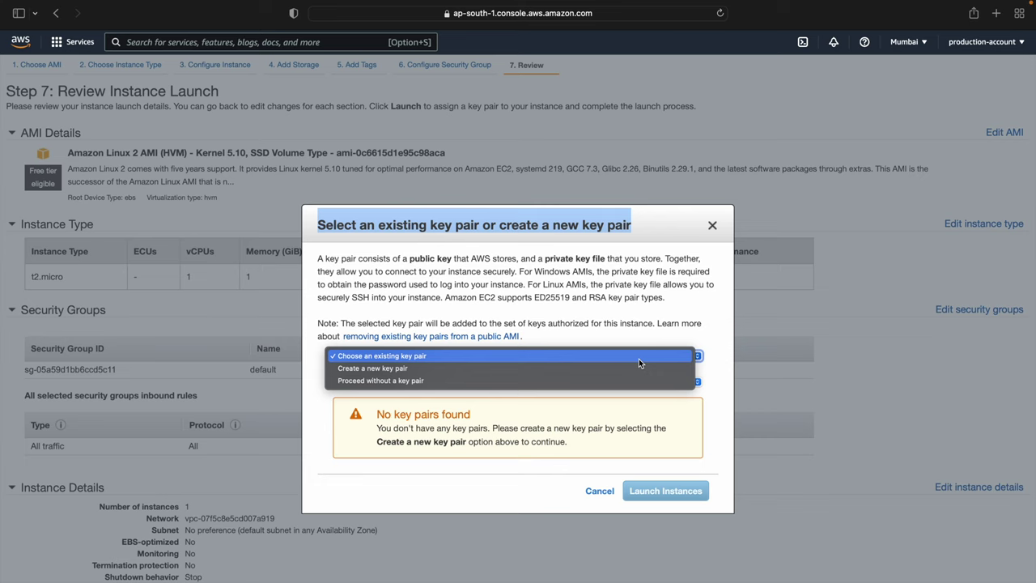
{"action": "left_click", "coordinate": [494, 368]}
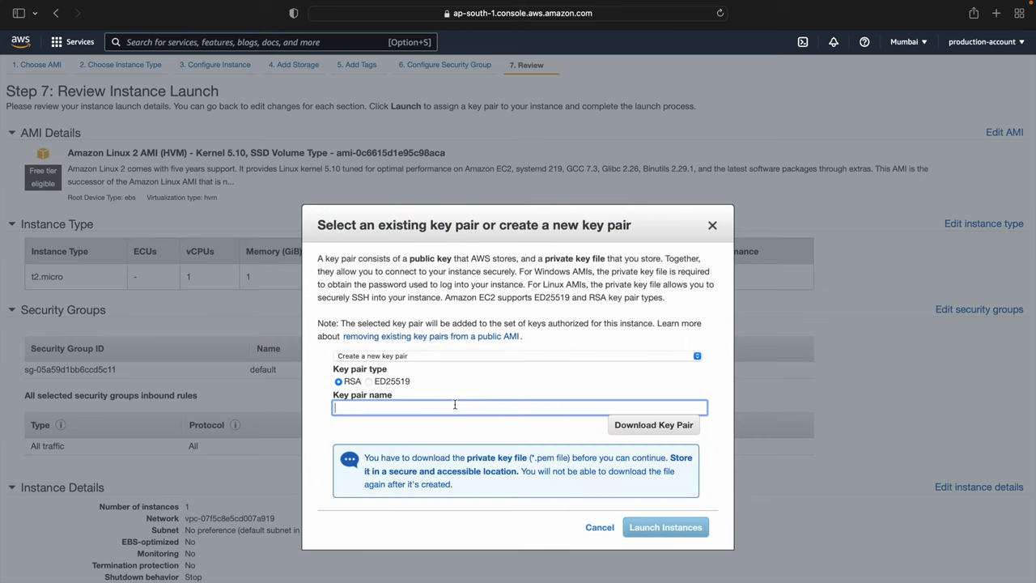
{"action": "type", "text": "front_end"}
{"action": "left_click", "coordinate": [677, 430]}
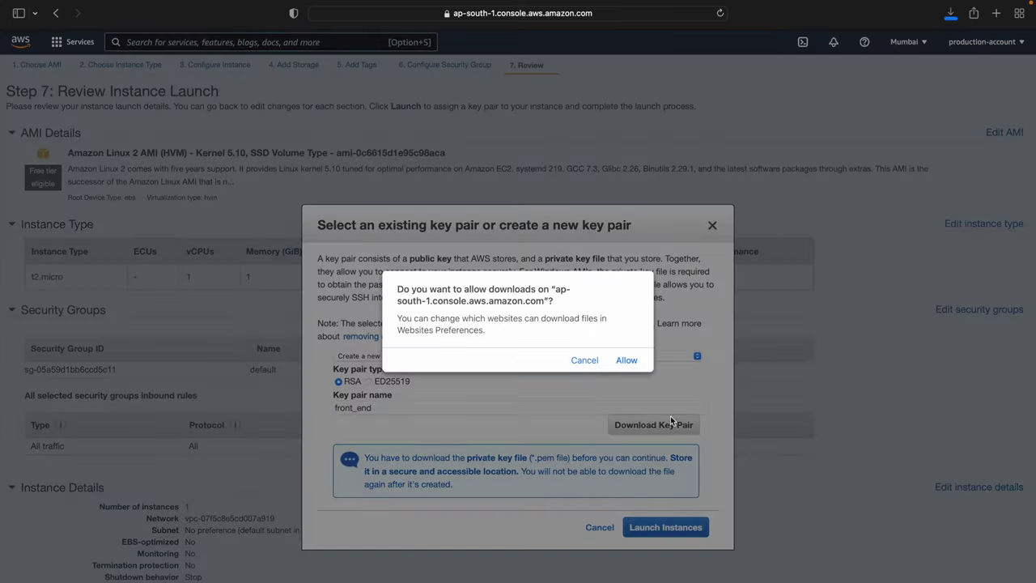
{"action": "left_click", "coordinate": [628, 362]}
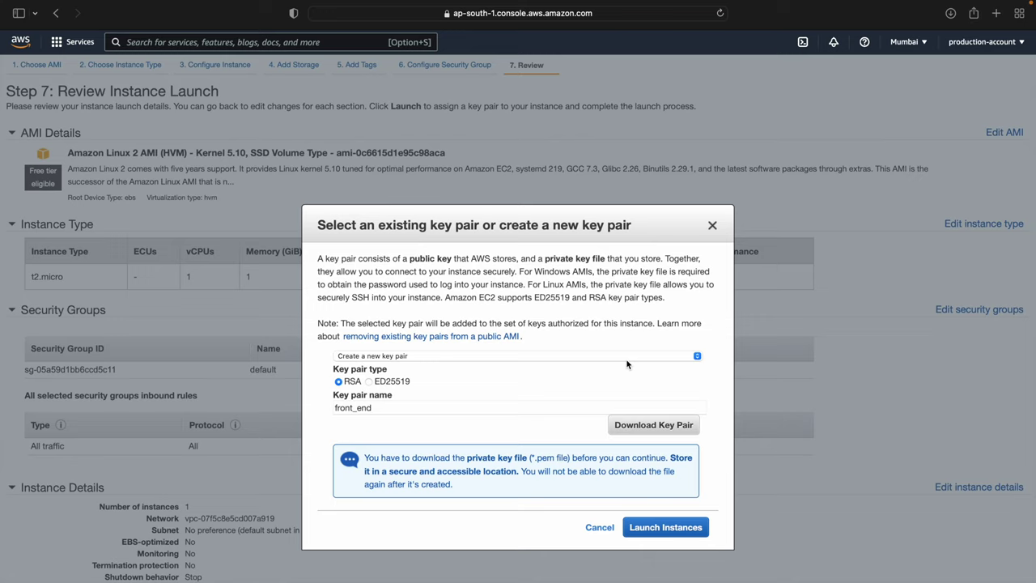
{"action": "left_click", "coordinate": [662, 527]}
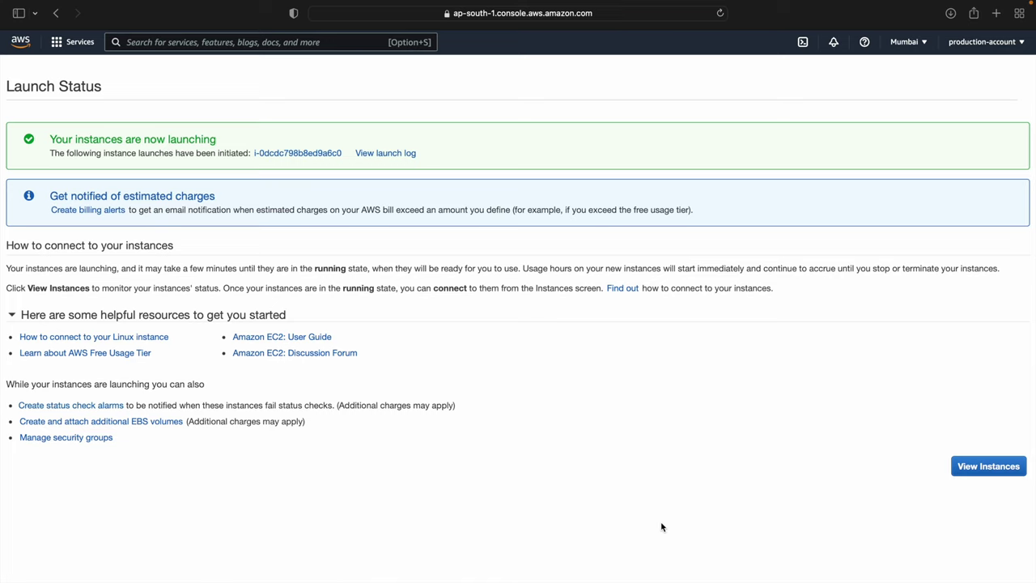
Select front_end_web_app in the instances list, widen the Name column to fit it and check its instance state.
{"action": "left_click", "coordinate": [967, 469]}
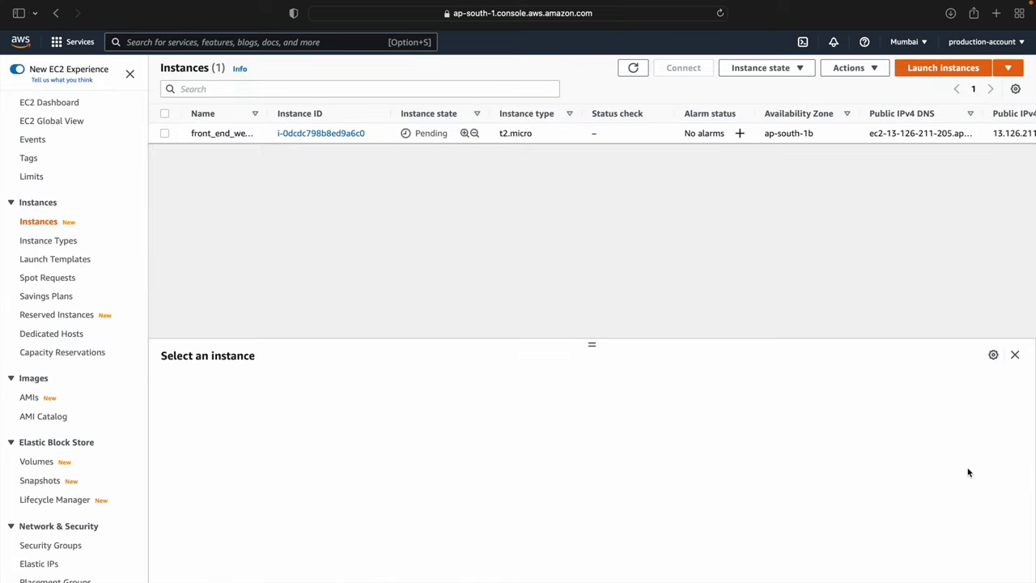
{"action": "left_click", "coordinate": [165, 134]}
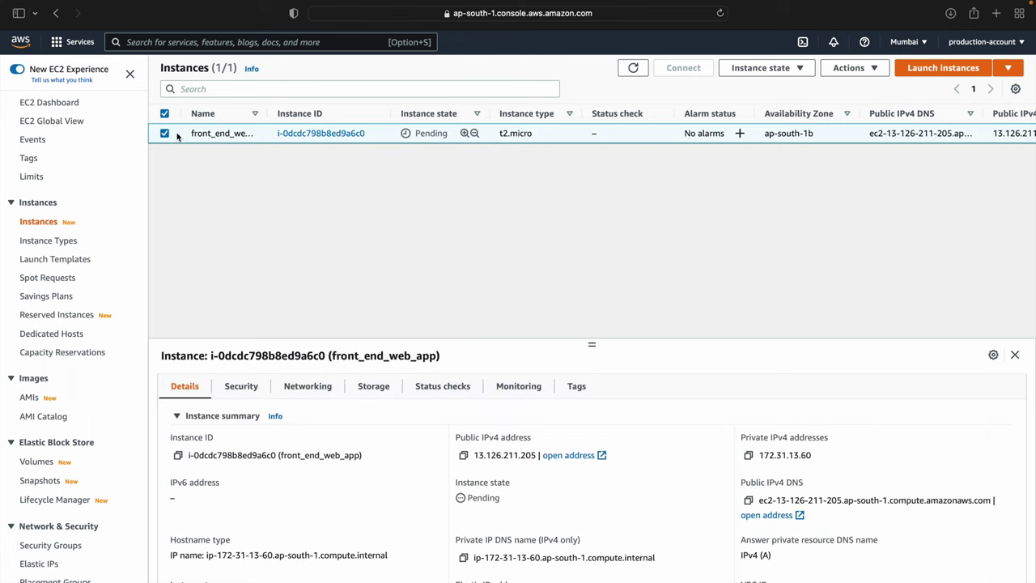
{"action": "left_click_drag", "start_coordinate": [267, 113], "coordinate": [315, 114]}
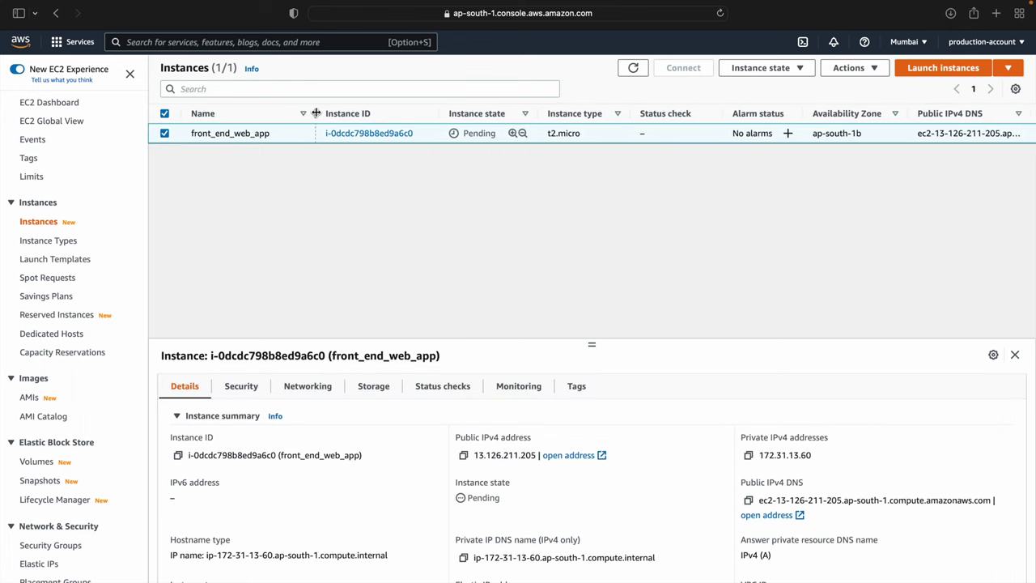
{"action": "double_click", "coordinate": [466, 133]}
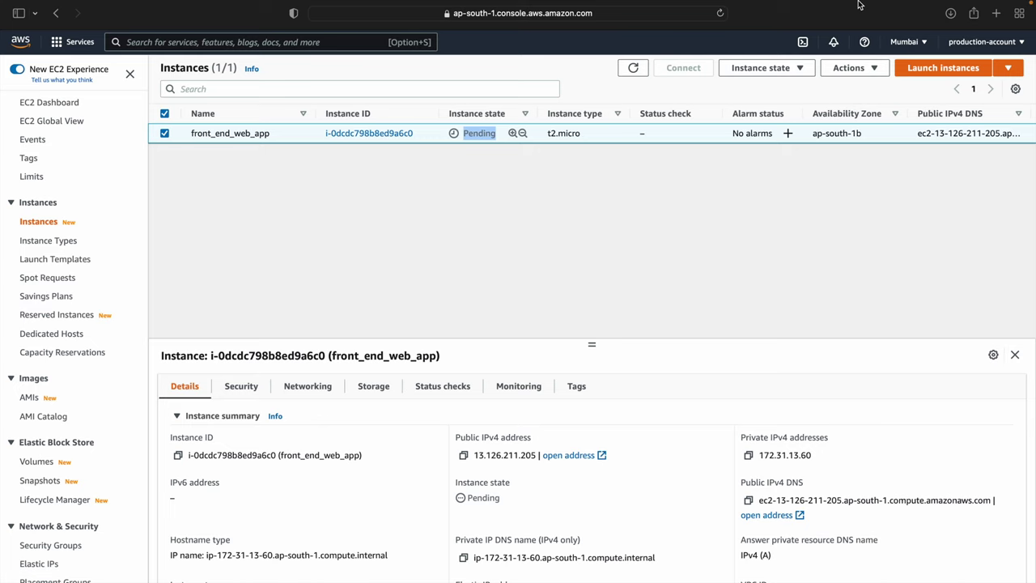
Search Google for "html website free templates" in a new browser tab.
{"action": "left_click", "coordinate": [997, 13]}
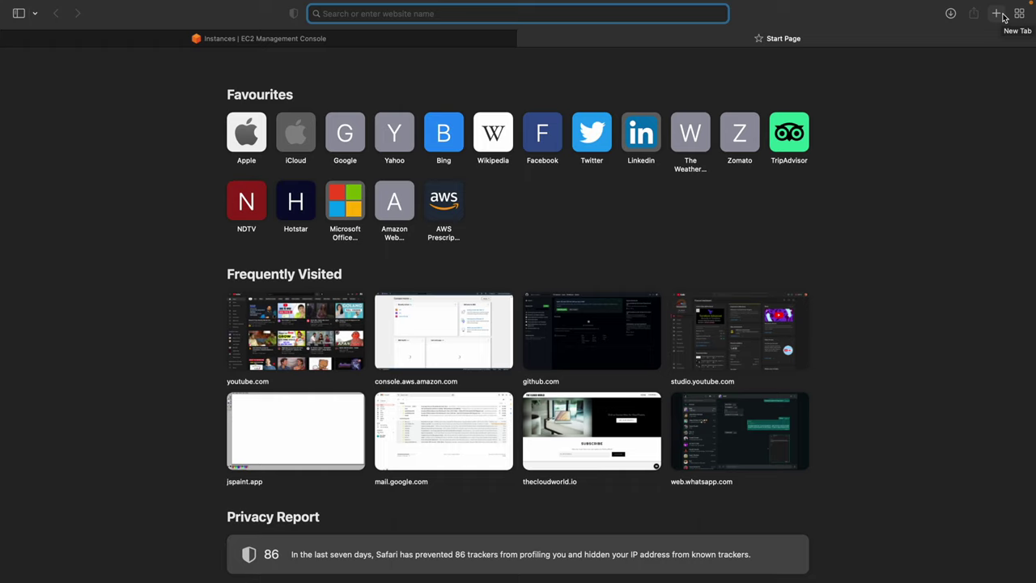
{"action": "type", "text": "html"}
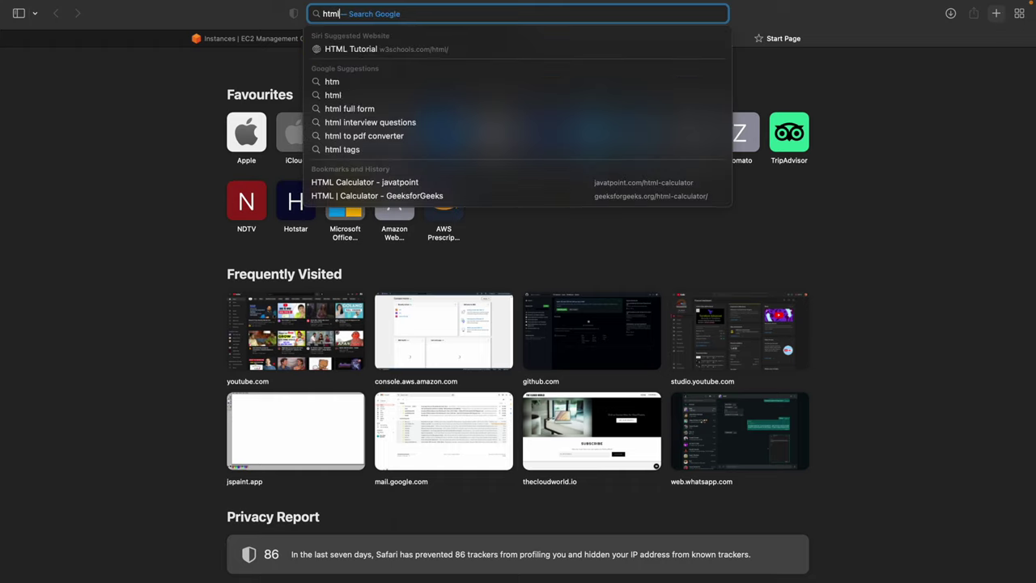
{"action": "type", "text": " websi"}
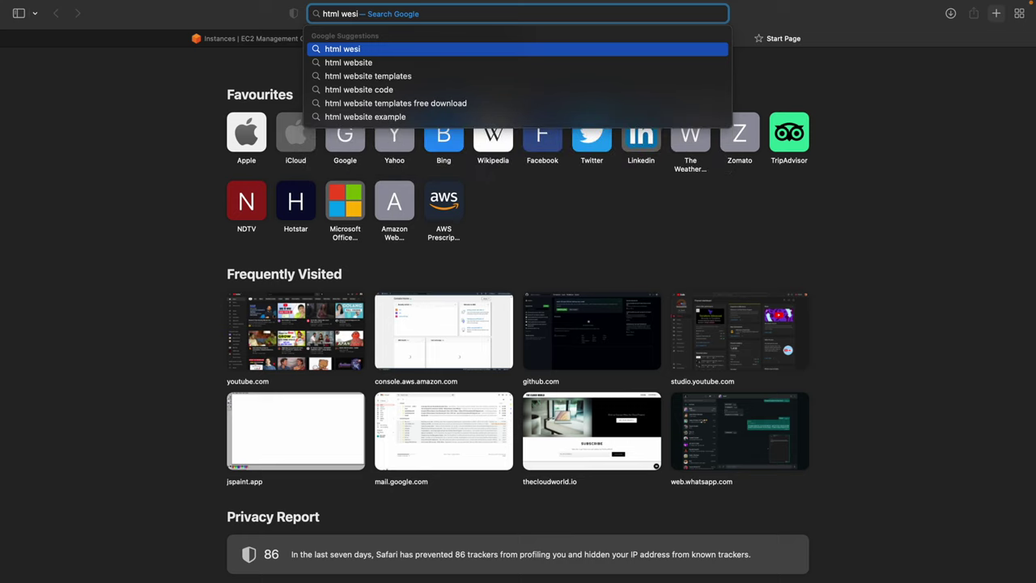
{"action": "type", "text": "te"}
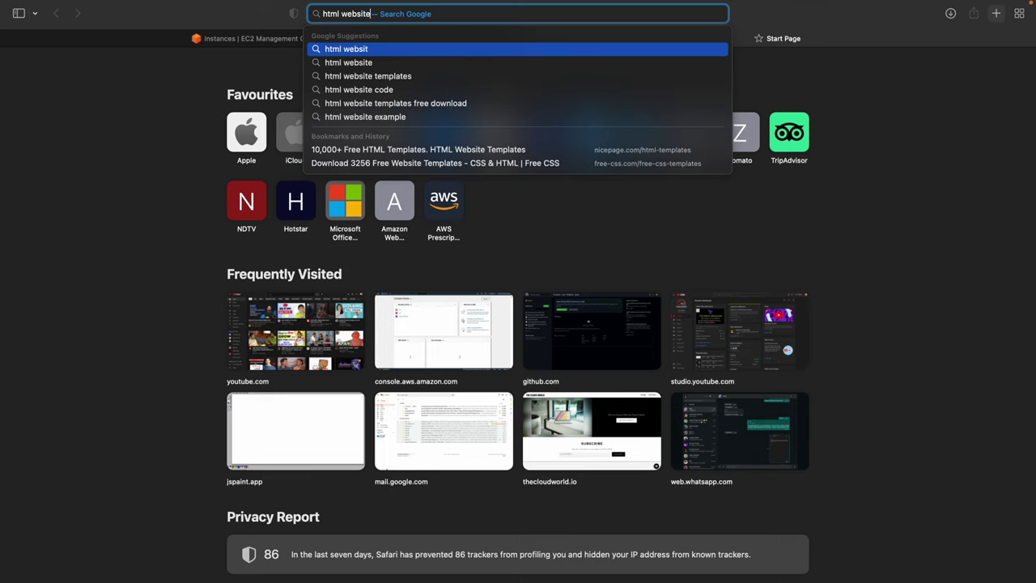
{"action": "type", "text": " free"}
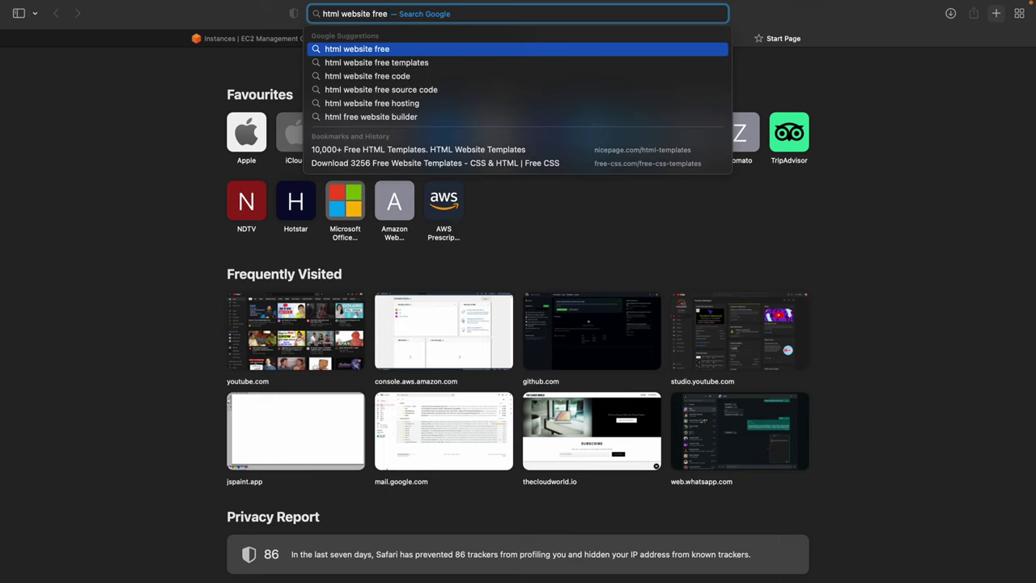
{"action": "key", "text": "Down"}
{"action": "key", "text": "Return"}
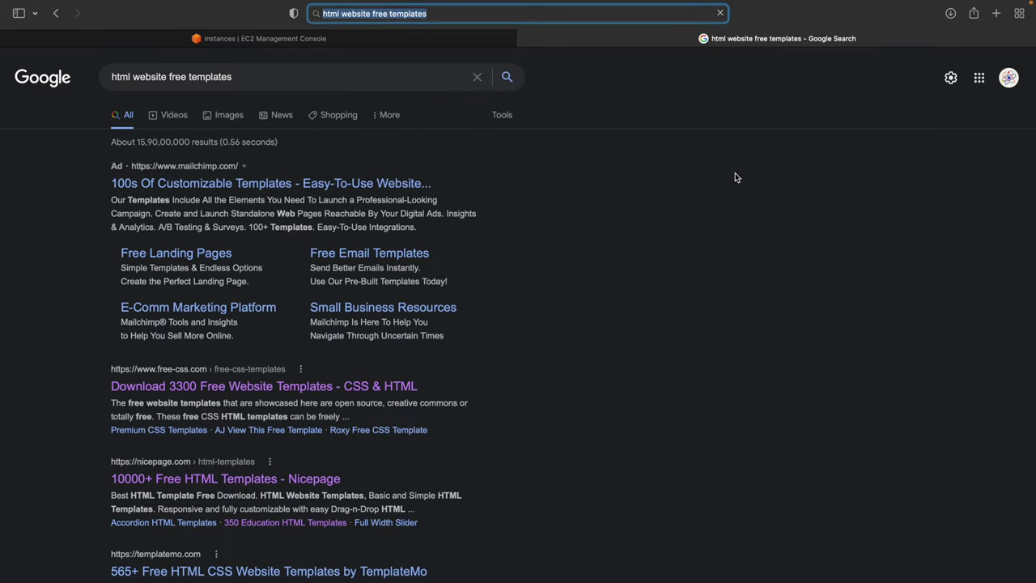
Open the Free CSS website templates result and choose the EduLab free CSS template.
{"action": "scroll", "coordinate": [303, 416], "scroll_direction": "down", "scroll_amount": 2}
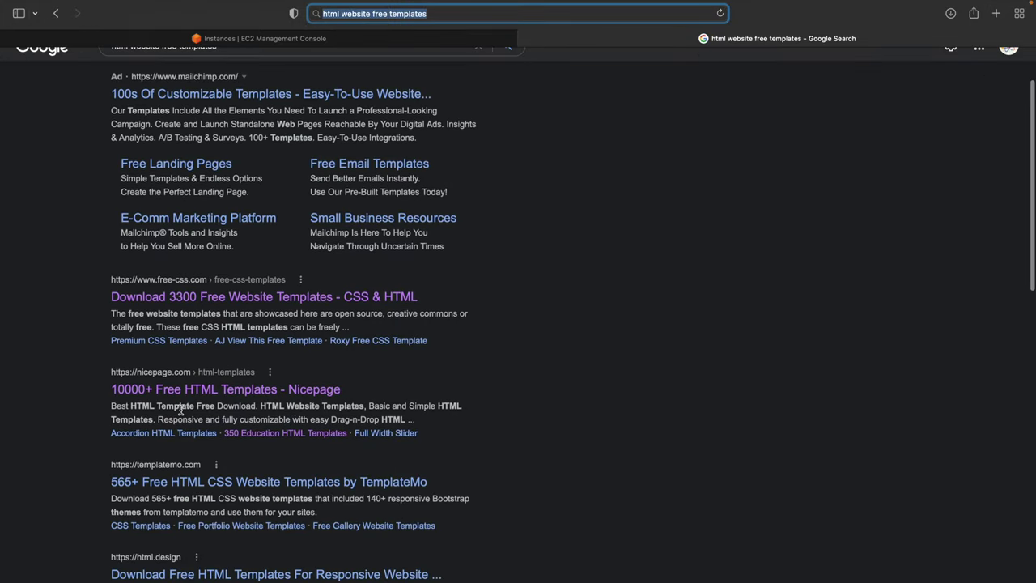
{"action": "left_click", "coordinate": [181, 301]}
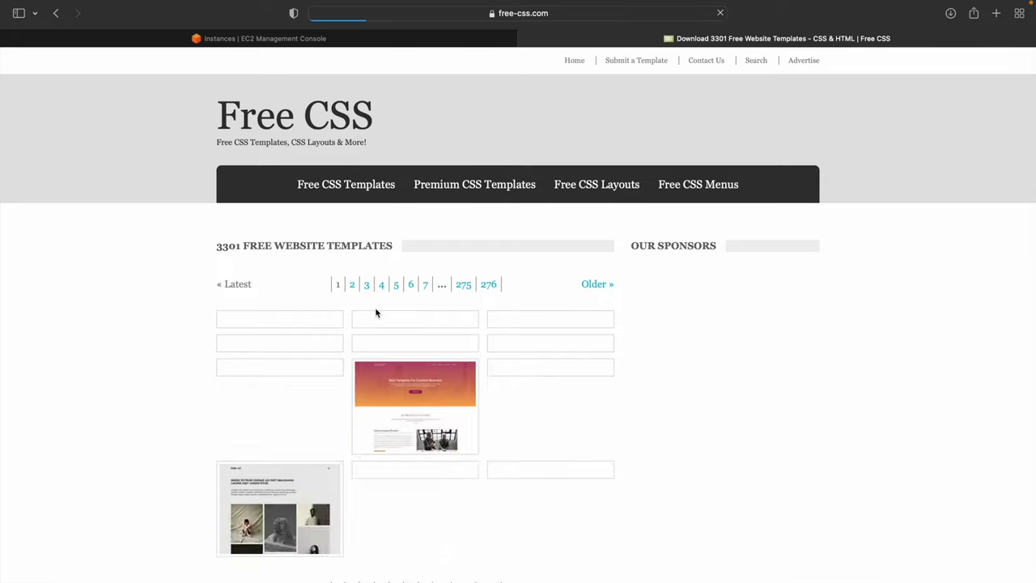
{"action": "scroll", "coordinate": [375, 307], "scroll_direction": "down", "scroll_amount": 3}
{"action": "scroll", "coordinate": [375, 312], "scroll_direction": "down", "scroll_amount": 2}
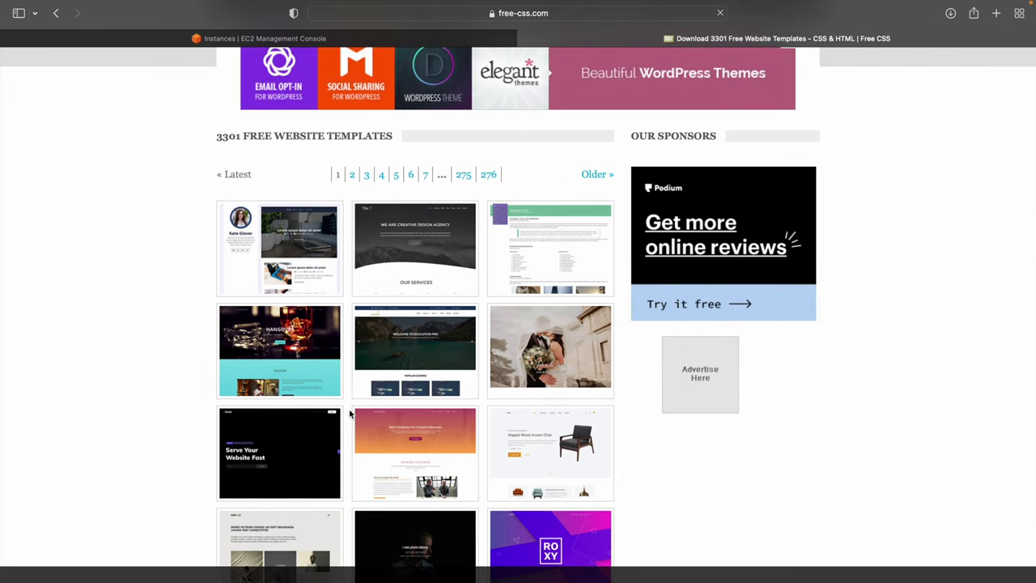
{"action": "scroll", "coordinate": [349, 413], "scroll_direction": "down", "scroll_amount": 3}
{"action": "left_click", "coordinate": [423, 234]}
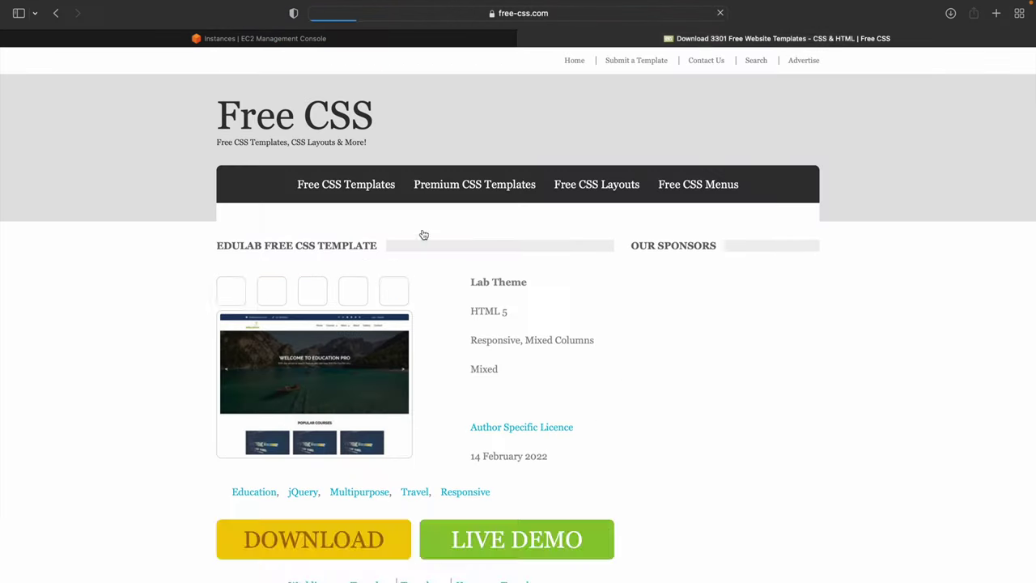
{"action": "scroll", "coordinate": [422, 234], "scroll_direction": "down", "scroll_amount": 3}
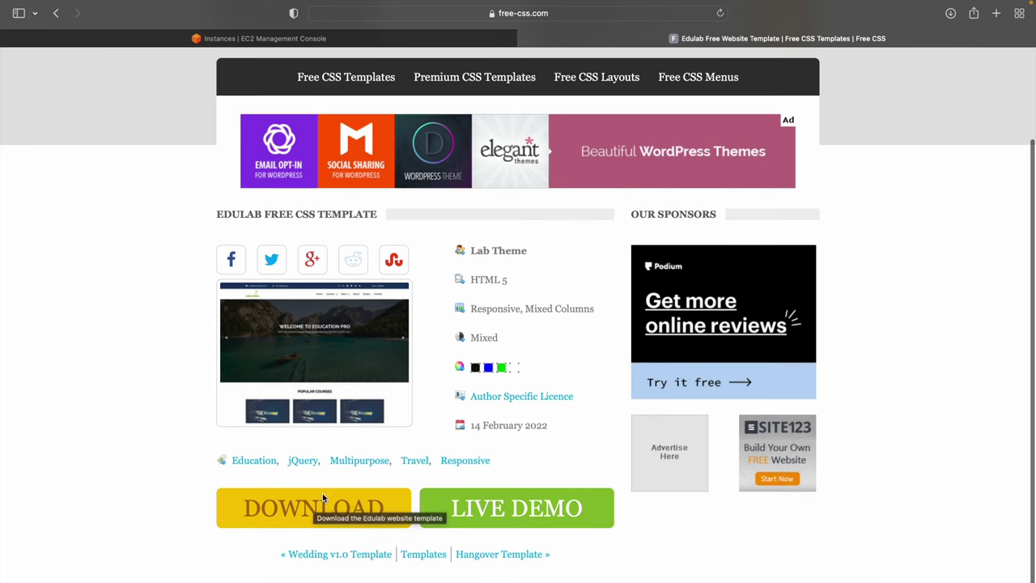
{"action": "left_click", "coordinate": [322, 516]}
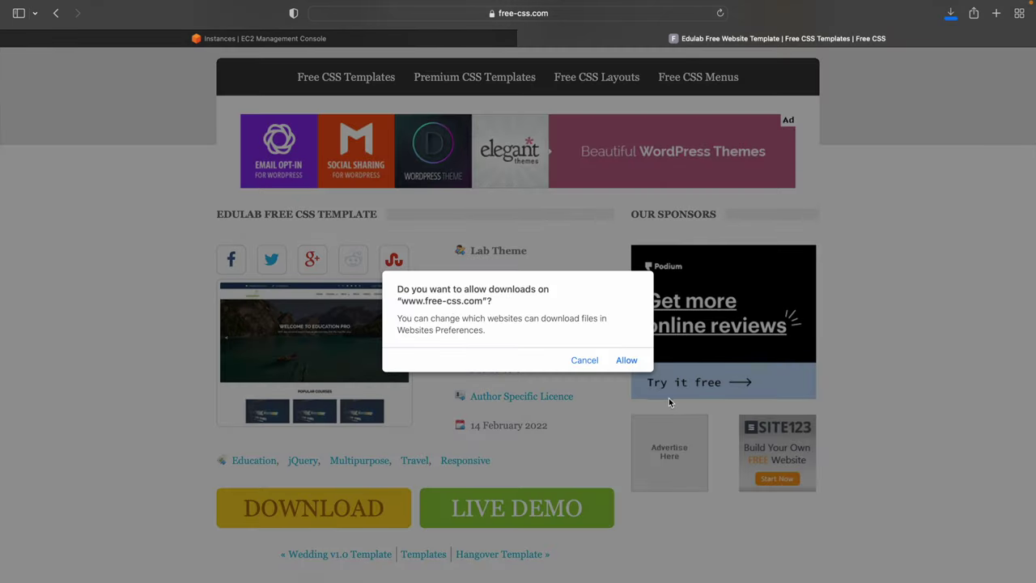
{"action": "left_click", "coordinate": [627, 361]}
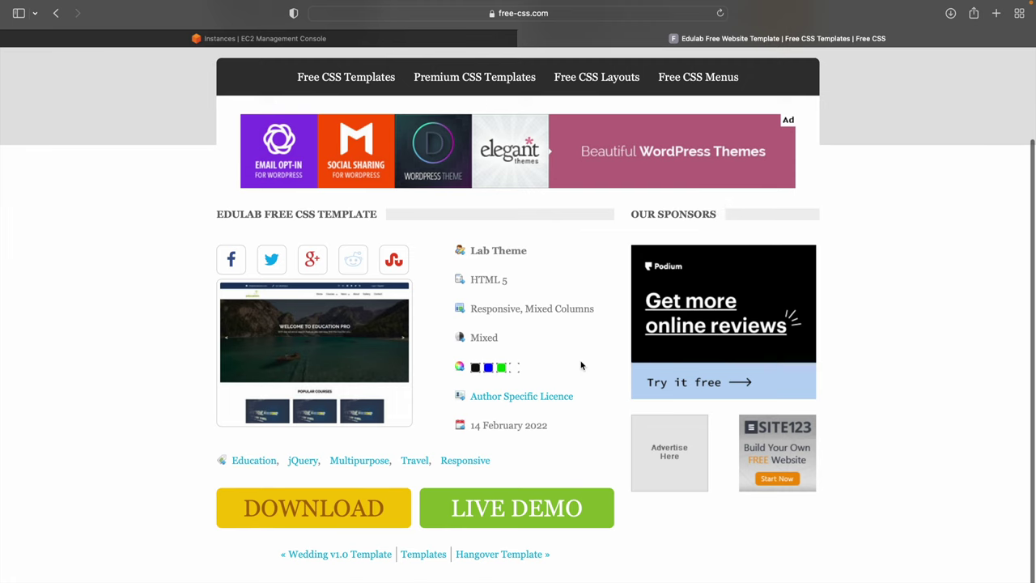
{"action": "scroll", "coordinate": [580, 365], "scroll_direction": "up", "scroll_amount": 3}
{"action": "scroll", "coordinate": [581, 365], "scroll_direction": "down", "scroll_amount": 3}
{"action": "scroll", "coordinate": [581, 365], "scroll_direction": "up", "scroll_amount": 1}
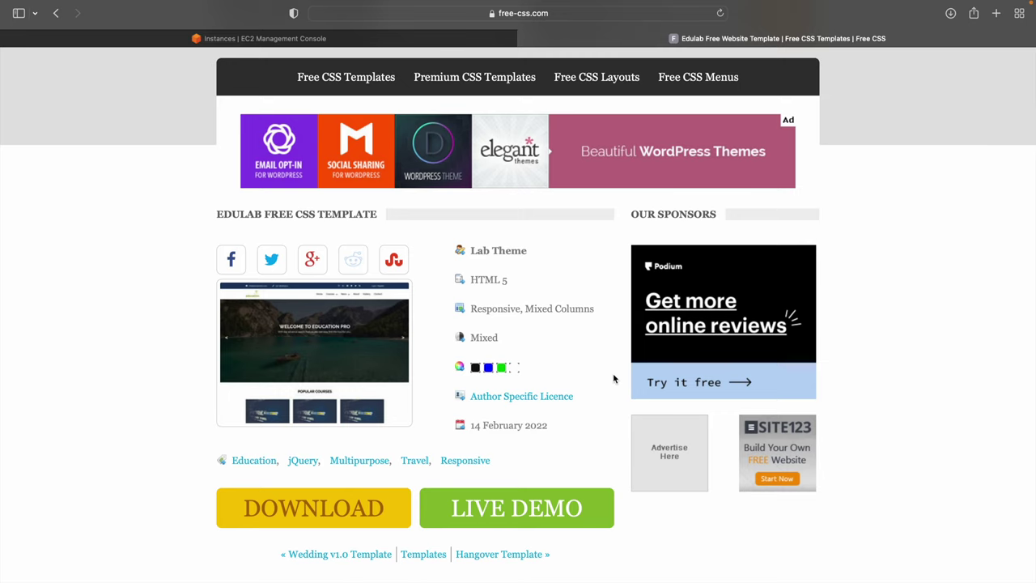
{"action": "scroll", "coordinate": [466, 336], "scroll_direction": "up", "scroll_amount": 3}
{"action": "scroll", "coordinate": [467, 337], "scroll_direction": "down", "scroll_amount": 3}
Return to the EC2 instances list, refresh it to check the instance's status check, and select front_end_web_app.
{"action": "left_click", "coordinate": [297, 53]}
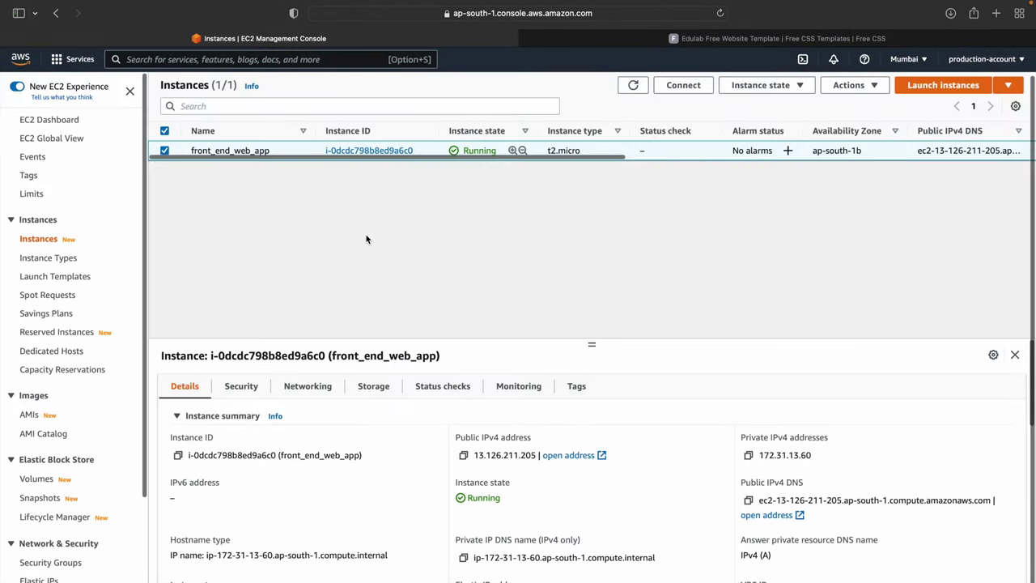
{"action": "left_click", "coordinate": [632, 86]}
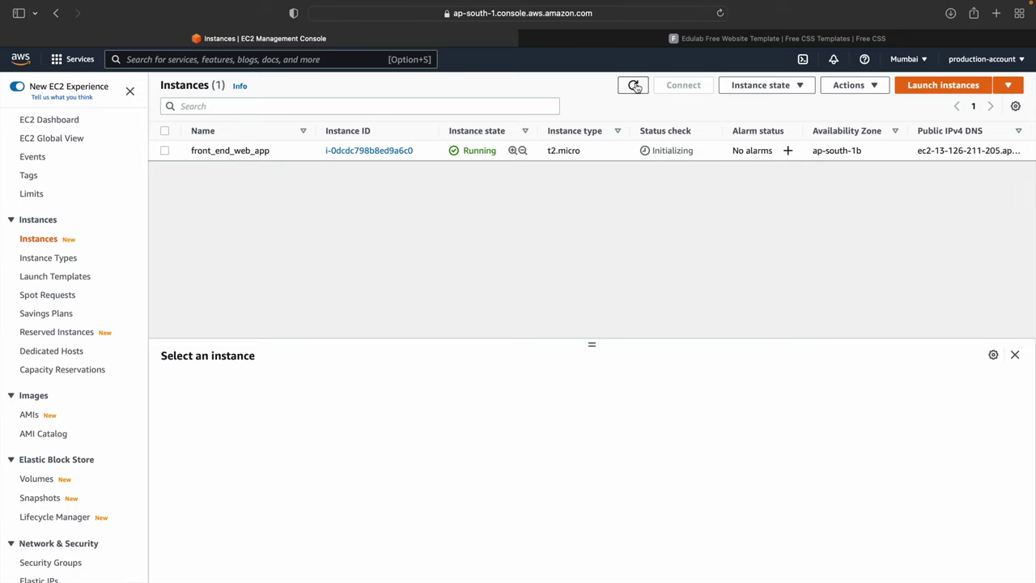
{"action": "left_click", "coordinate": [634, 86]}
{"action": "left_click", "coordinate": [195, 152]}
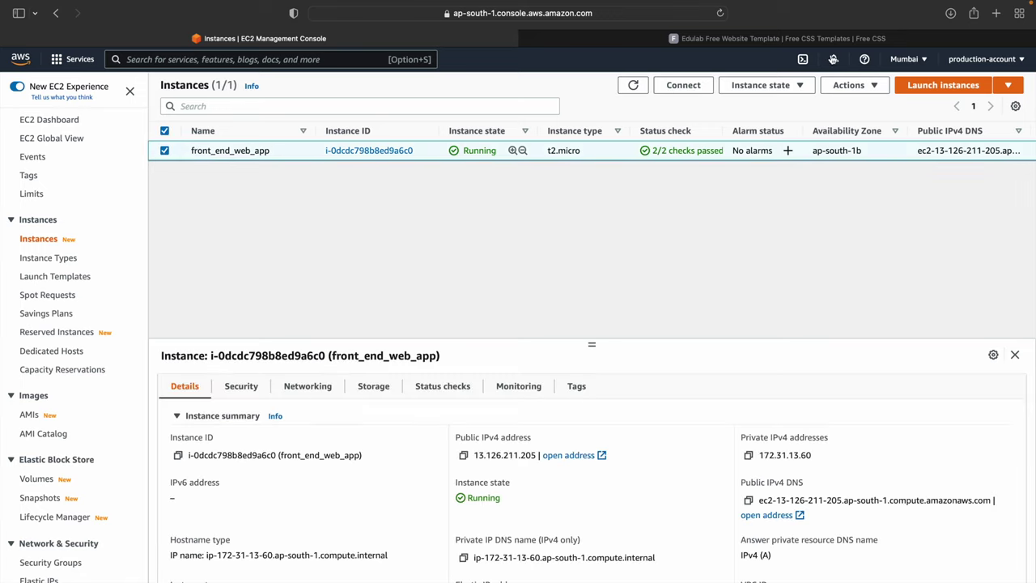
Open the connection page for front_end_web_app, look through the connection methods and show the SSH client instructions.
{"action": "left_click", "coordinate": [705, 93]}
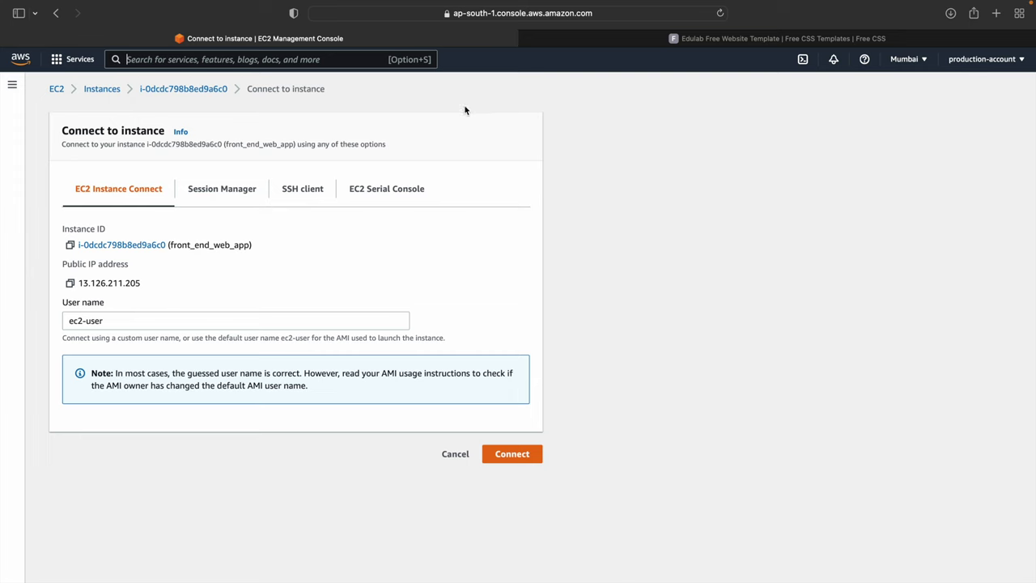
{"action": "left_click", "coordinate": [243, 187]}
{"action": "left_click", "coordinate": [299, 187]}
{"action": "left_click", "coordinate": [370, 187]}
{"action": "left_click", "coordinate": [293, 196]}
{"action": "left_click", "coordinate": [223, 190]}
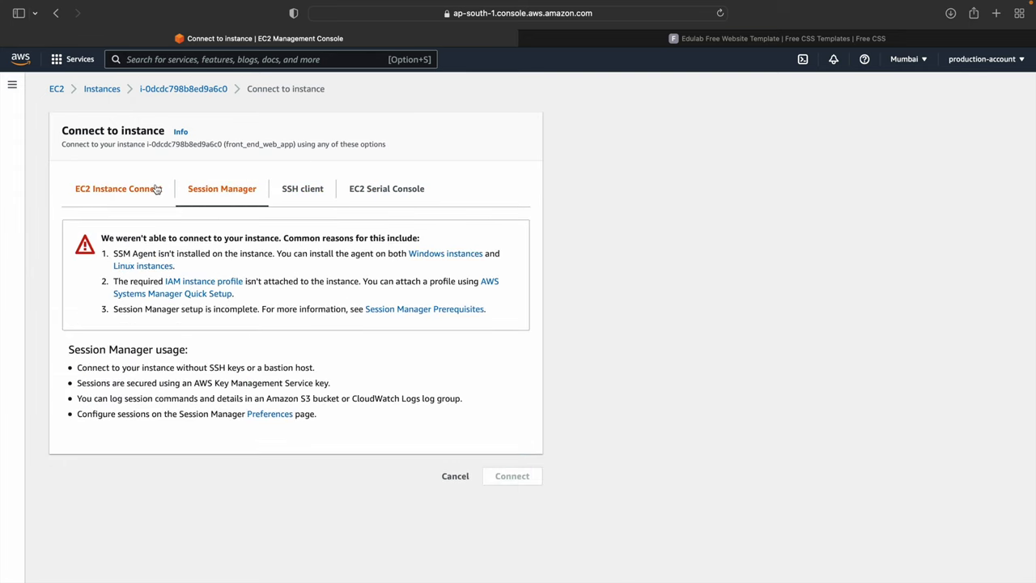
{"action": "left_click", "coordinate": [144, 189]}
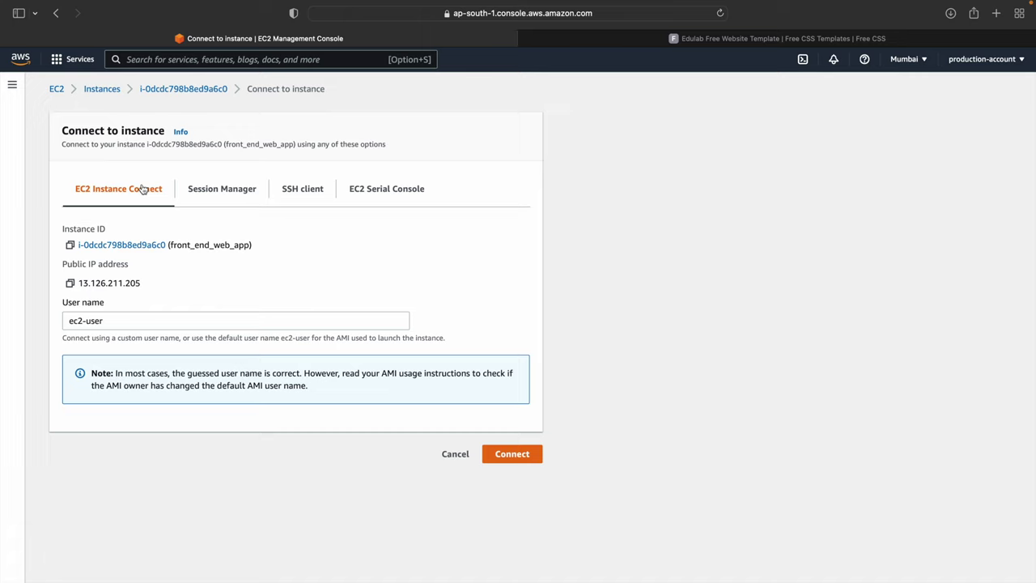
{"action": "left_click", "coordinate": [297, 193]}
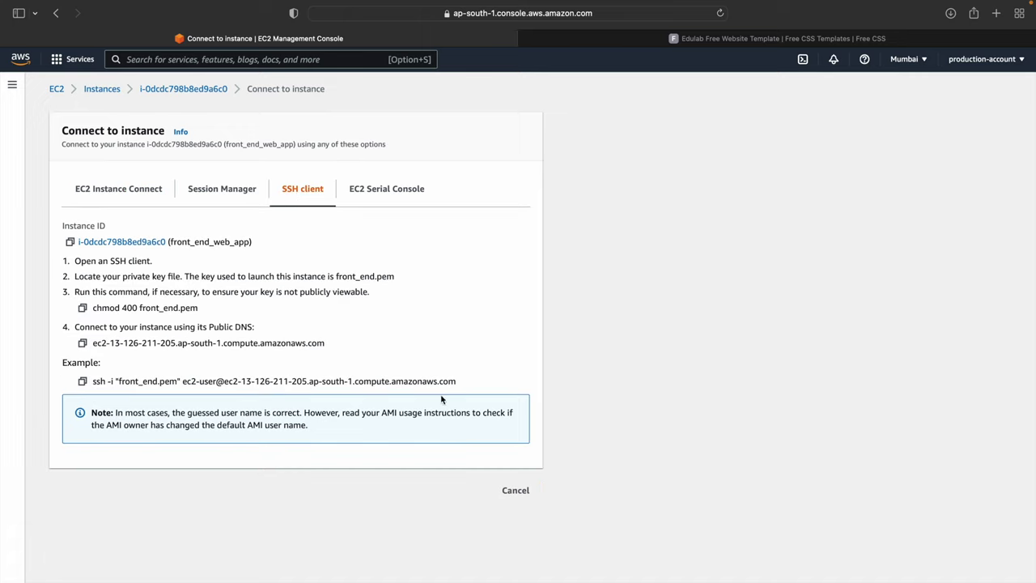
Examine the example ssh command that uses front_end.pem and look at the terminal before returning to the connection instructions.
{"action": "left_click_drag", "start_coordinate": [456, 387], "coordinate": [91, 386]}
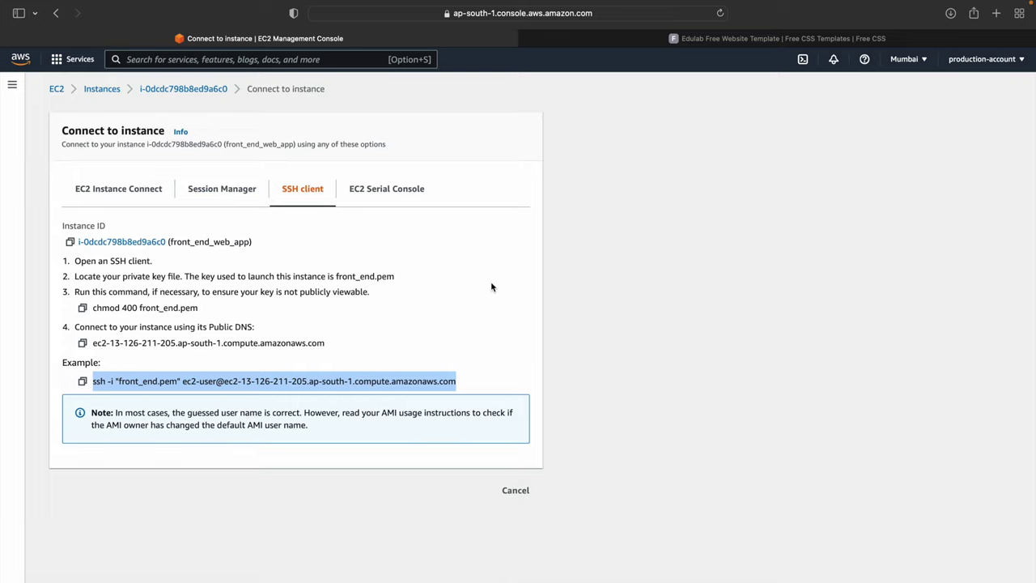
{"action": "key", "text": "ctrl+Left"}
{"action": "left_click", "coordinate": [105, 321]}
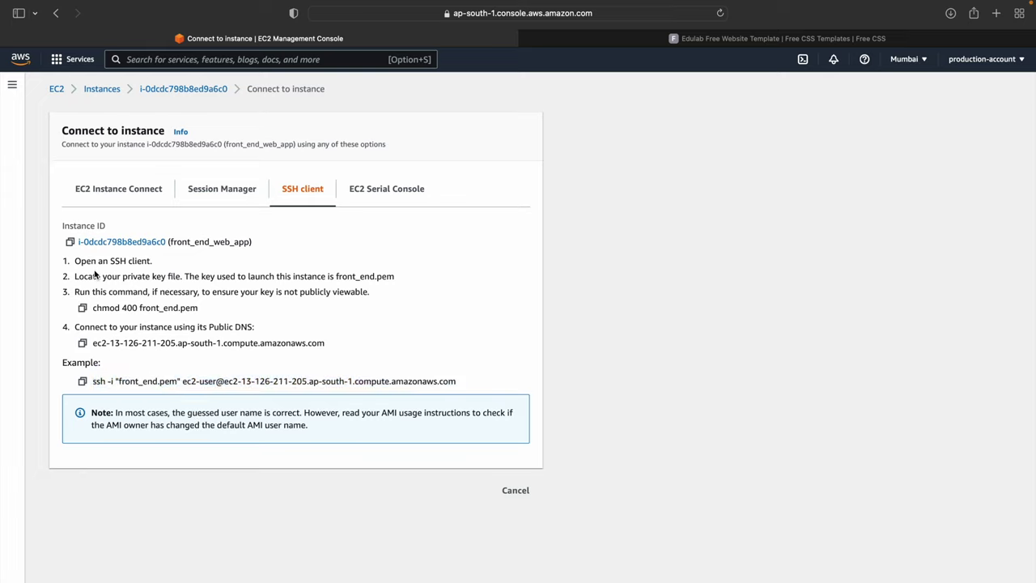
Copy the chmod 400 front_end.pem command from the SSH client instructions and switch to the terminal.
{"action": "left_click", "coordinate": [83, 308]}
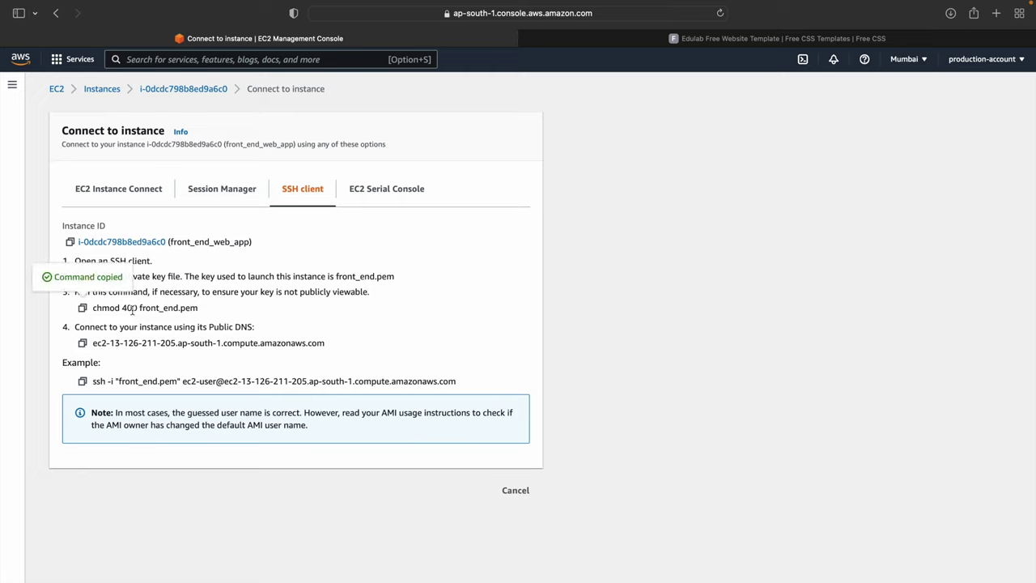
{"action": "double_click", "coordinate": [128, 309]}
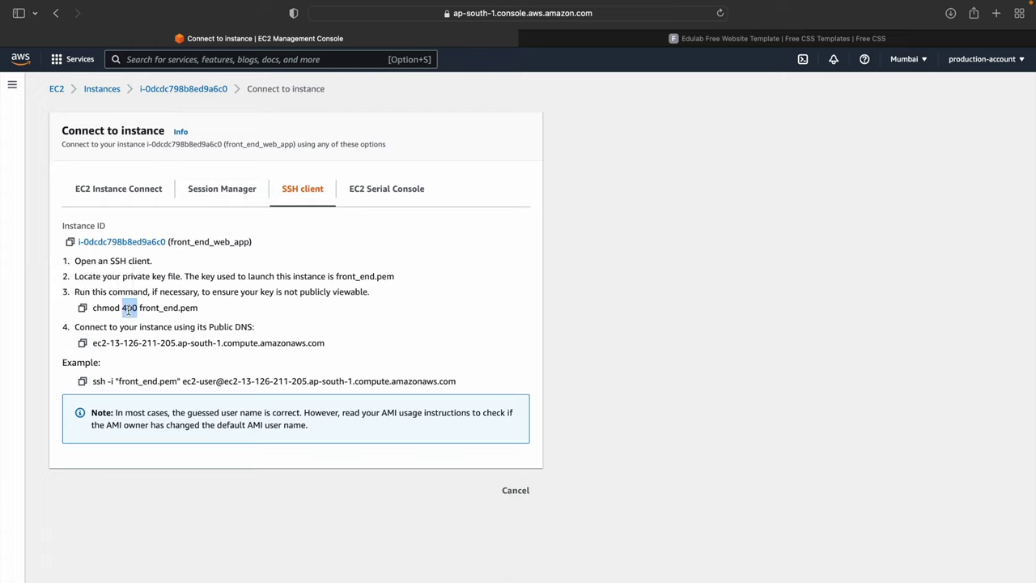
{"action": "left_click", "coordinate": [83, 381]}
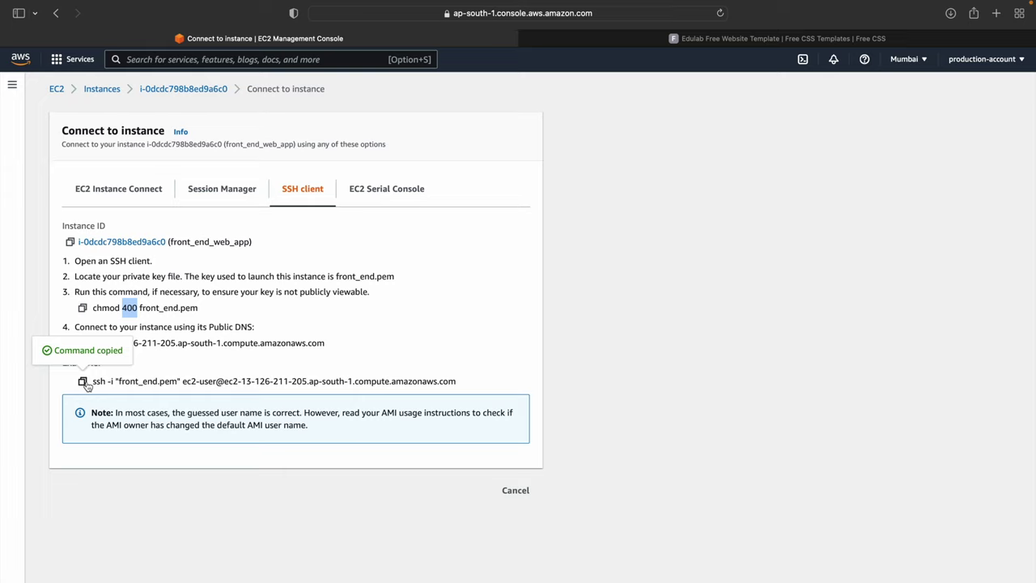
{"action": "left_click", "coordinate": [83, 308]}
{"action": "key", "text": "ctrl+Left"}
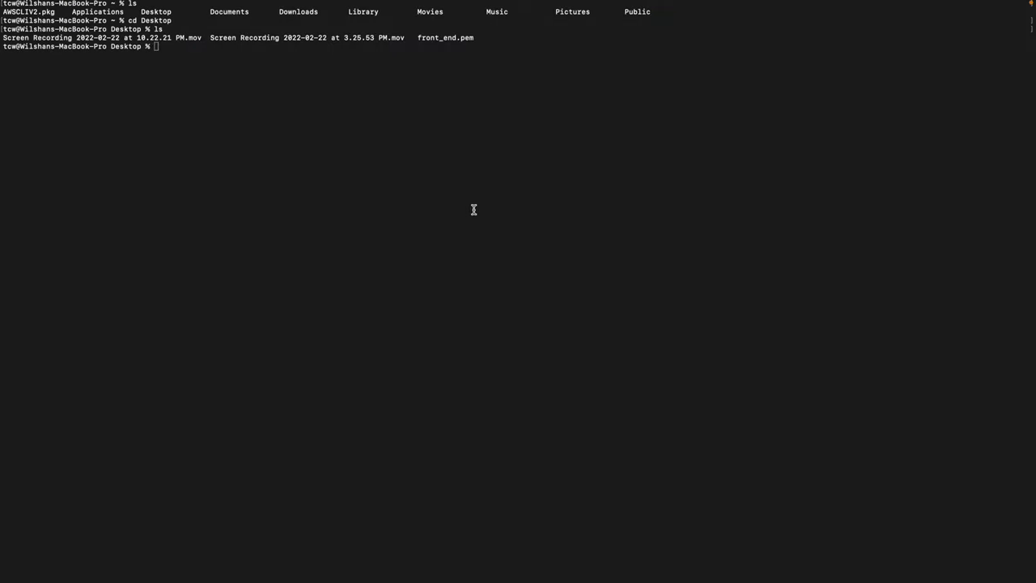
List the Desktop folder's files with ls to locate front_end.pem and run chmod 400 front_end.pem.
{"action": "type", "text": "ls"}
{"action": "key", "text": "Return"}
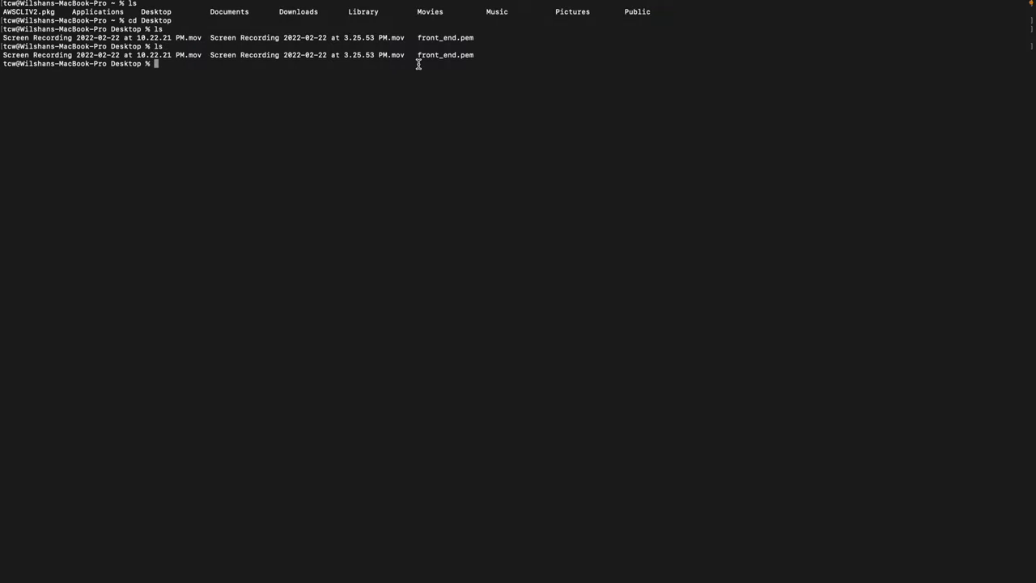
{"action": "left_click_drag", "start_coordinate": [418, 54], "coordinate": [482, 56]}
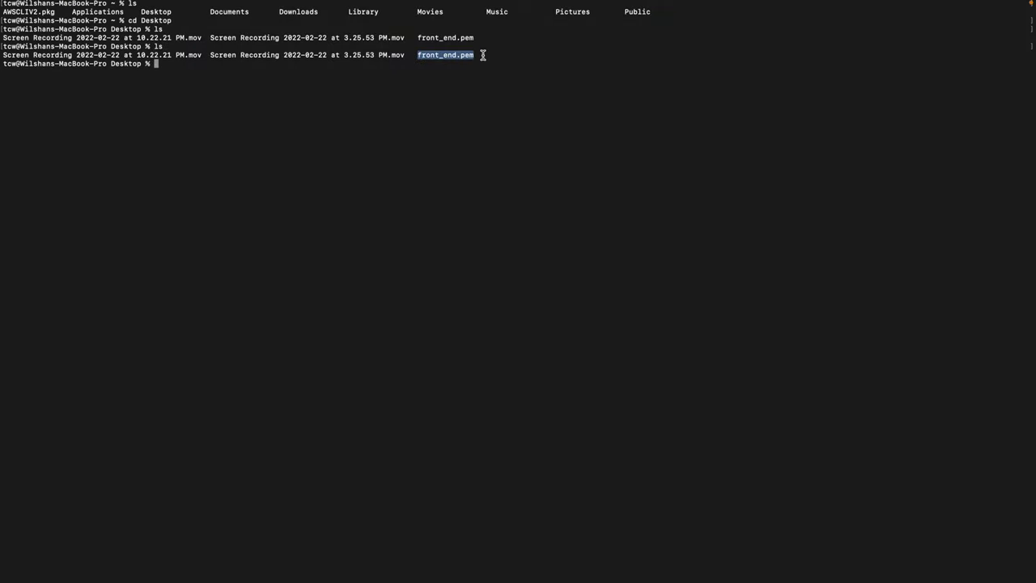
{"action": "left_click", "coordinate": [325, 148]}
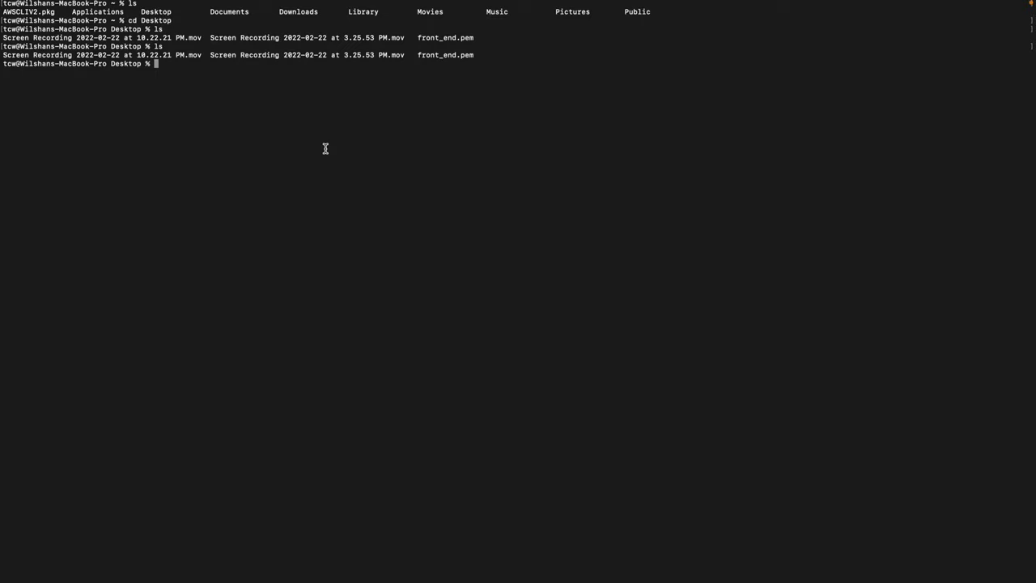
{"action": "key", "text": "super+v"}
{"action": "key", "text": "Return"}
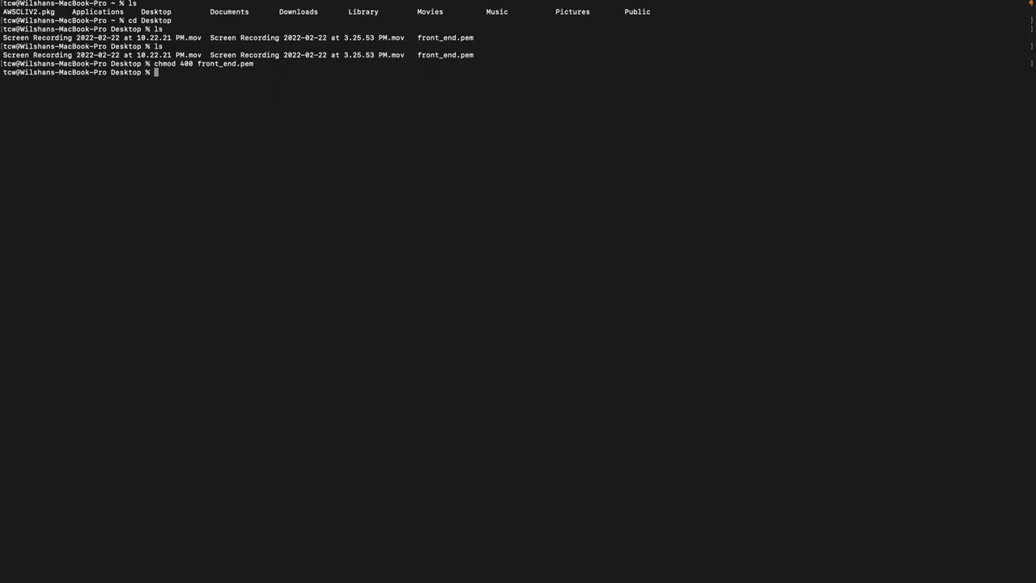
{"action": "key", "text": "super+Tab"}
{"action": "left_click", "coordinate": [83, 380]}
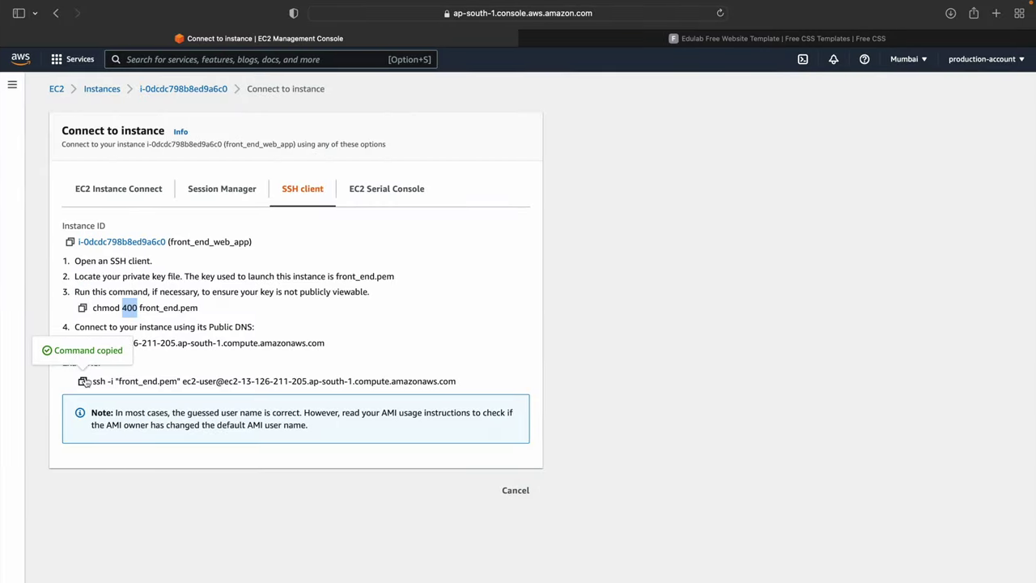
{"action": "key", "text": "super+Tab"}
{"action": "key", "text": "super+v"}
{"action": "key", "text": "Return"}
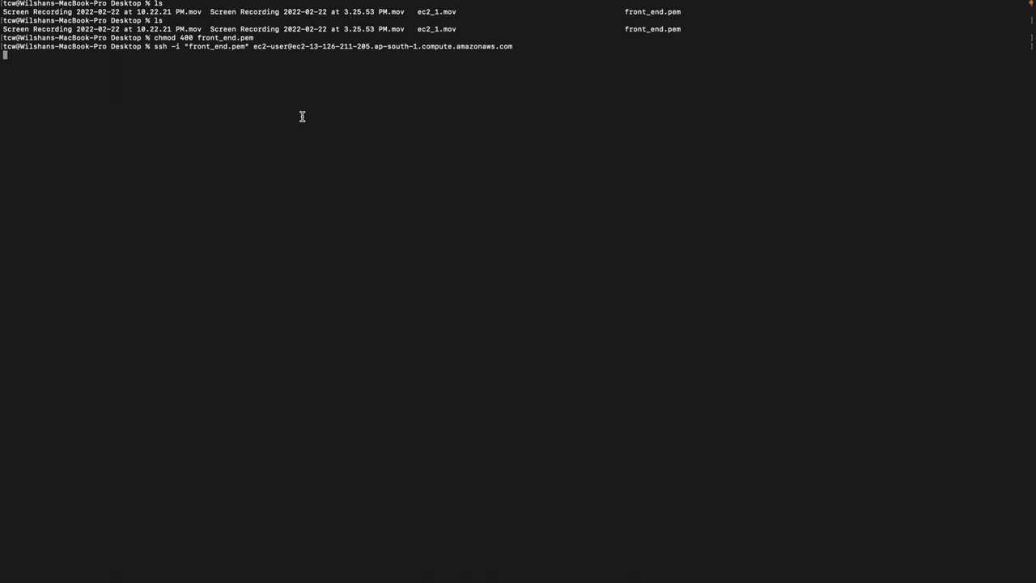
Return to the AWS console in the browser, search its services for vpc and open VPC in a new tab.
{"action": "key", "text": "ctrl+Right"}
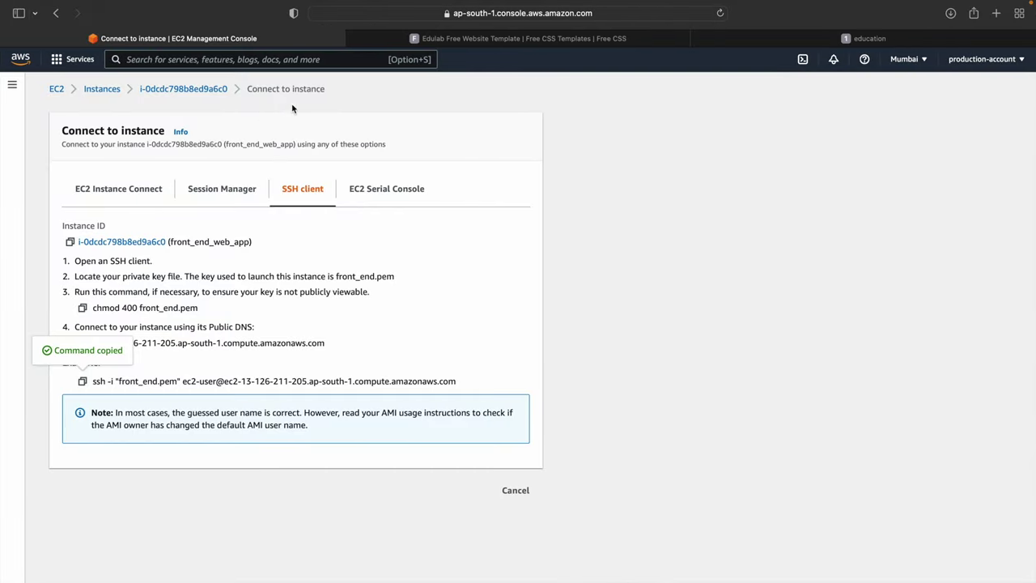
{"action": "left_click", "coordinate": [255, 61]}
{"action": "type", "text": "vpc"}
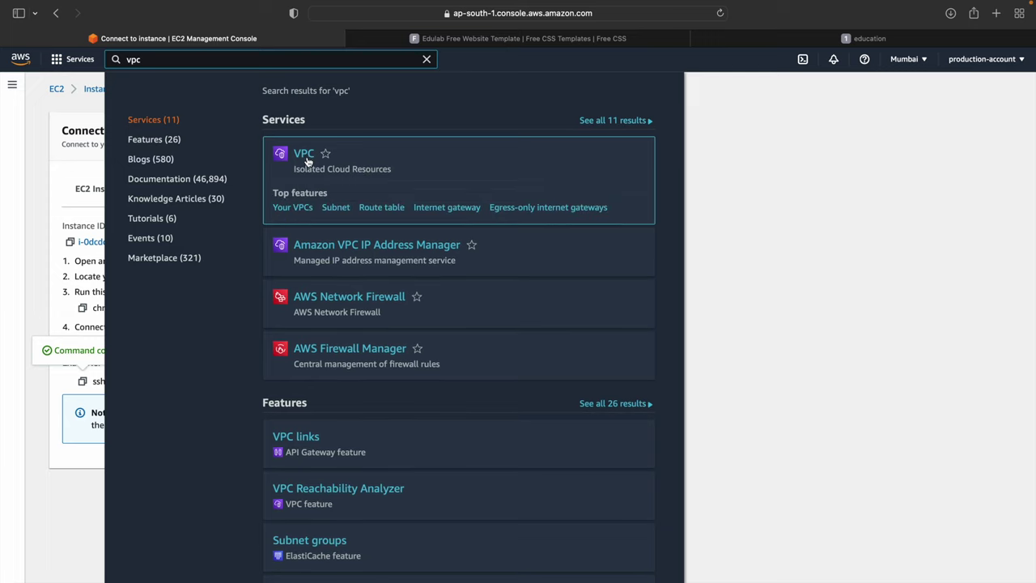
{"action": "right_click", "coordinate": [306, 160]}
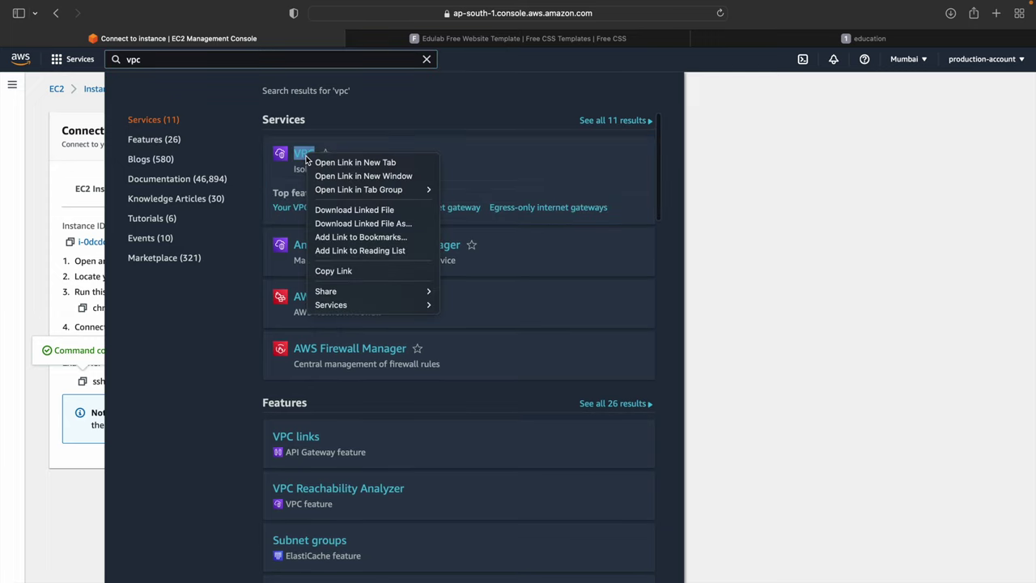
{"action": "left_click", "coordinate": [336, 160]}
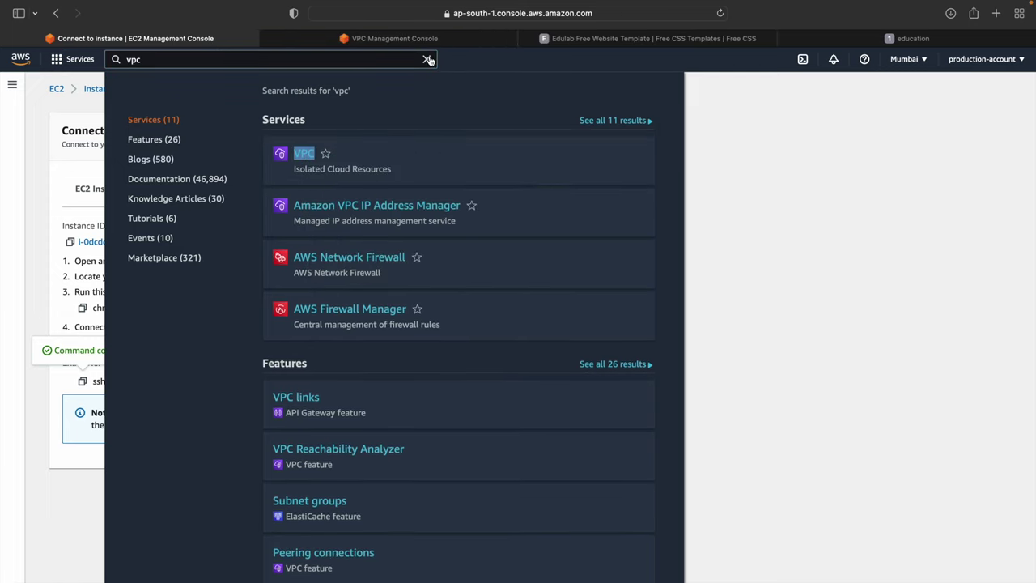
{"action": "left_click", "coordinate": [429, 45]}
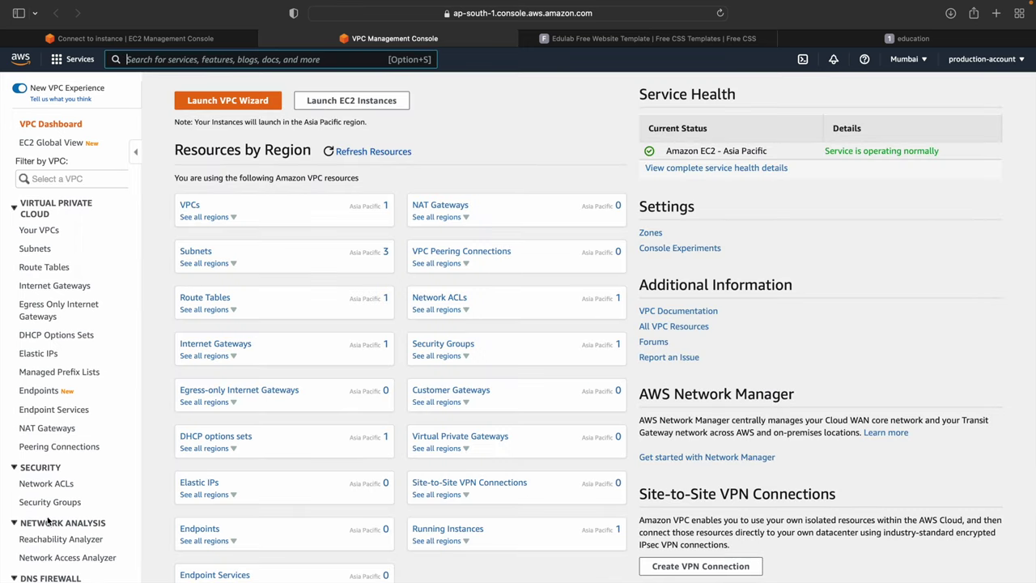
Open the VPC security groups, show the default group's inbound rules and enlarge the details pane.
{"action": "left_click", "coordinate": [36, 508]}
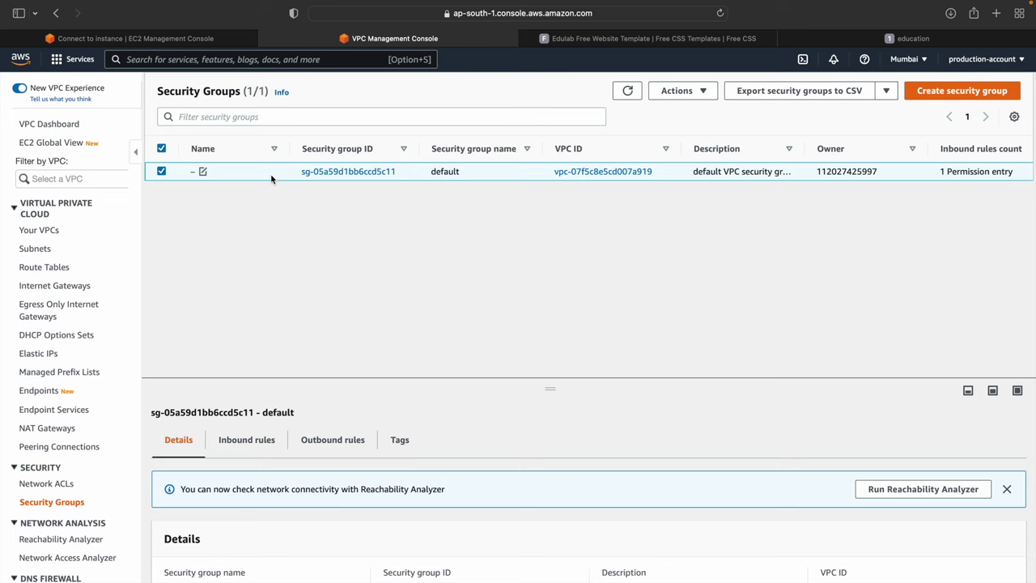
{"action": "left_click", "coordinate": [247, 445]}
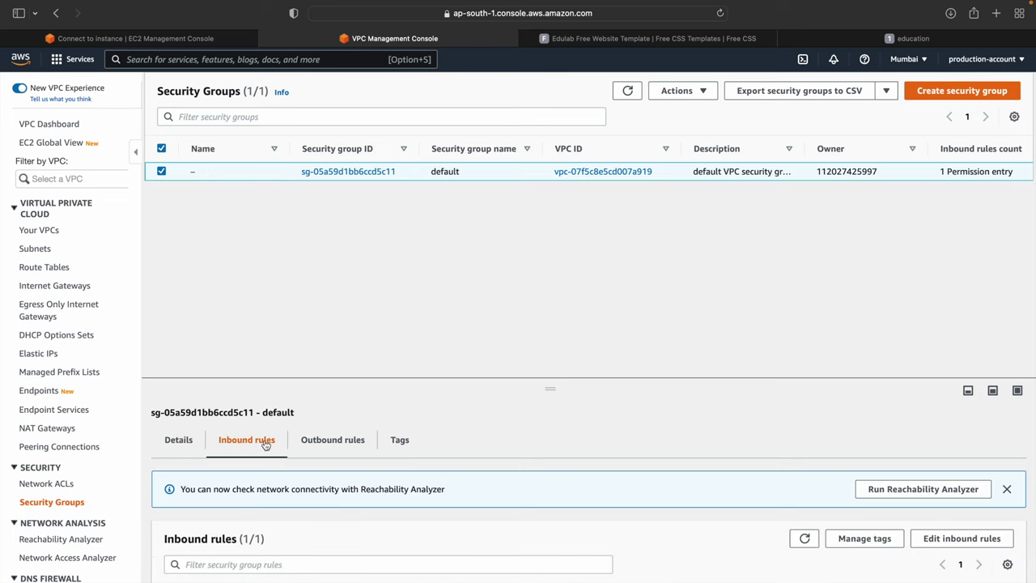
{"action": "left_click_drag", "start_coordinate": [550, 389], "coordinate": [553, 210]}
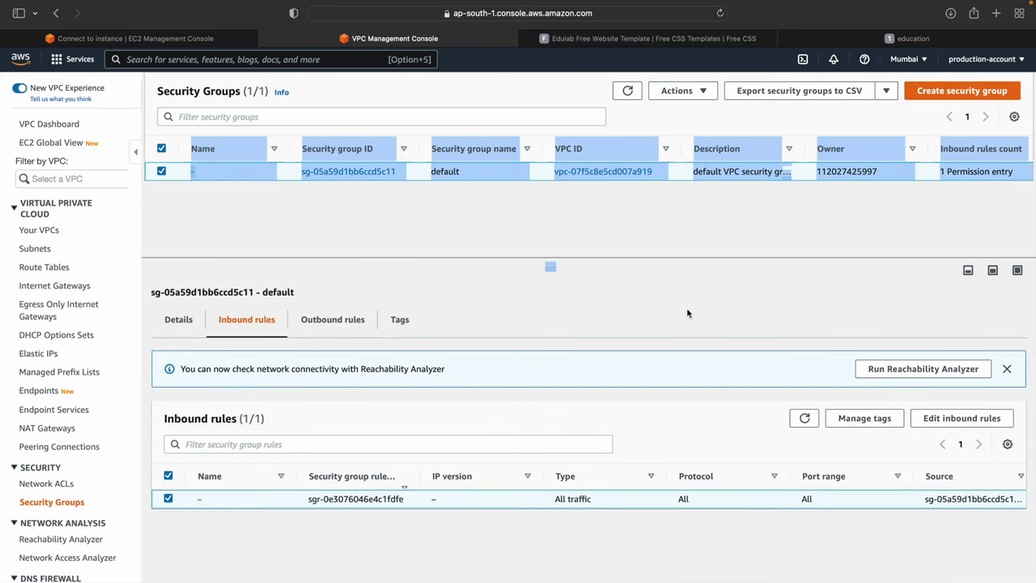
Edit the default security group's inbound rules, adding an All traffic rule with source 0.0.0.0/0, and save the rules.
{"action": "left_click", "coordinate": [957, 421]}
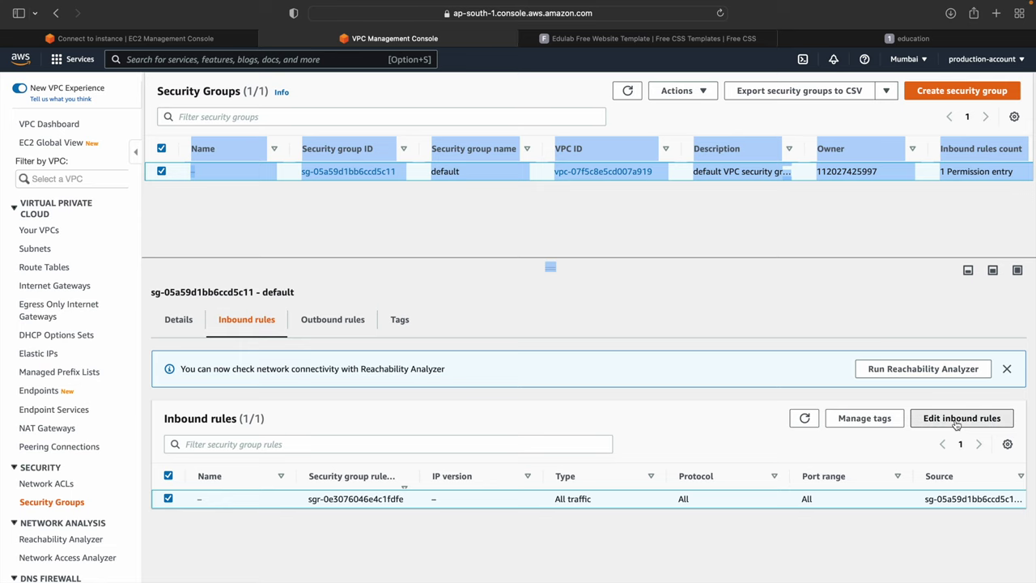
{"action": "left_click", "coordinate": [166, 437]}
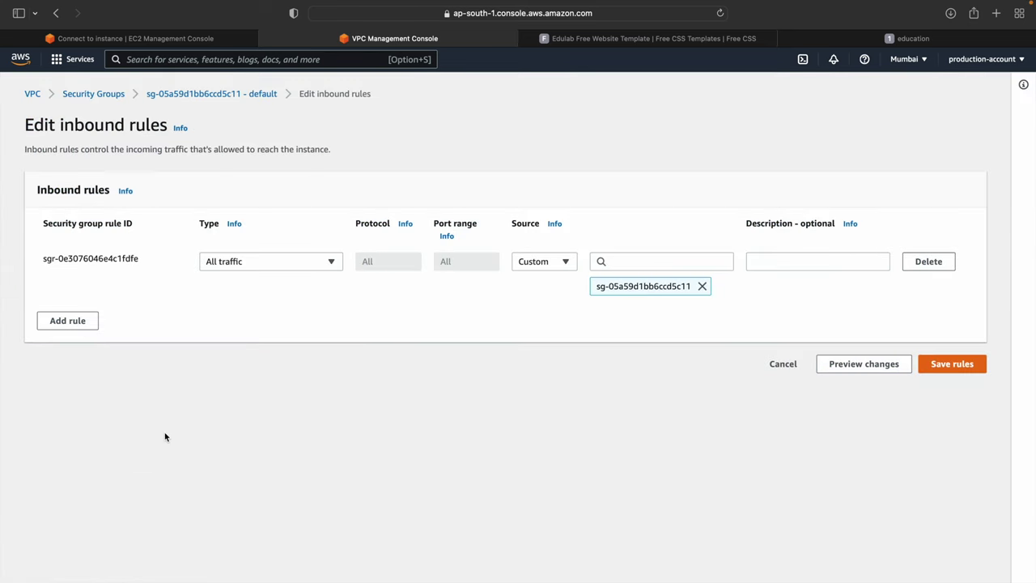
{"action": "left_click", "coordinate": [68, 322]}
{"action": "left_click", "coordinate": [289, 316]}
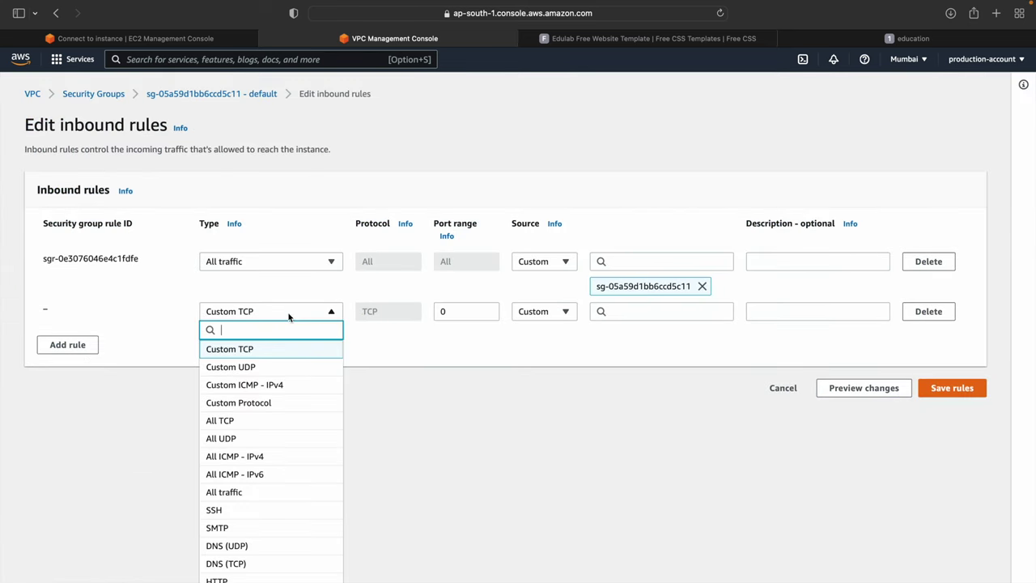
{"action": "left_click", "coordinate": [234, 498]}
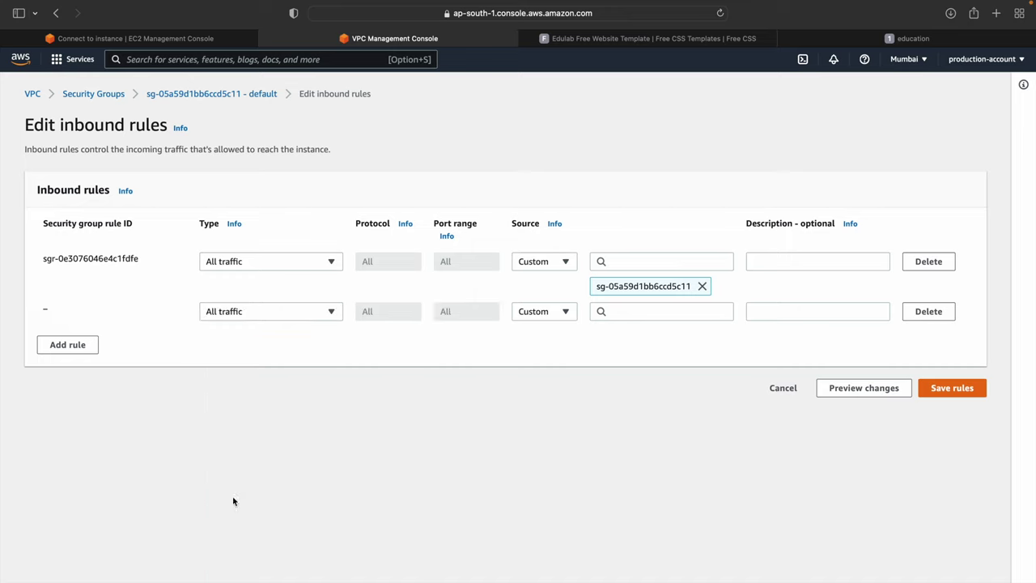
{"action": "left_click", "coordinate": [696, 311]}
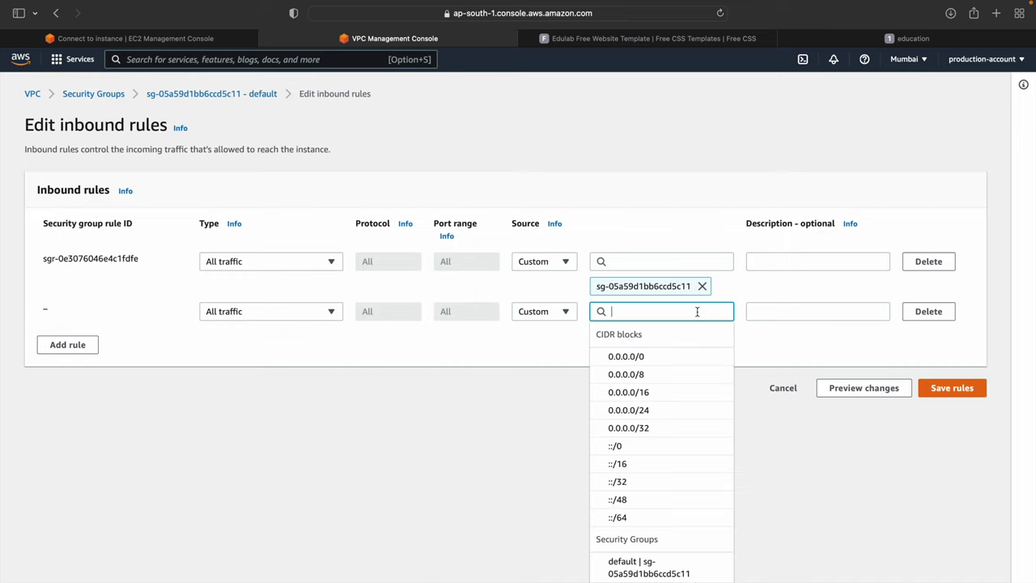
{"action": "left_click", "coordinate": [628, 360]}
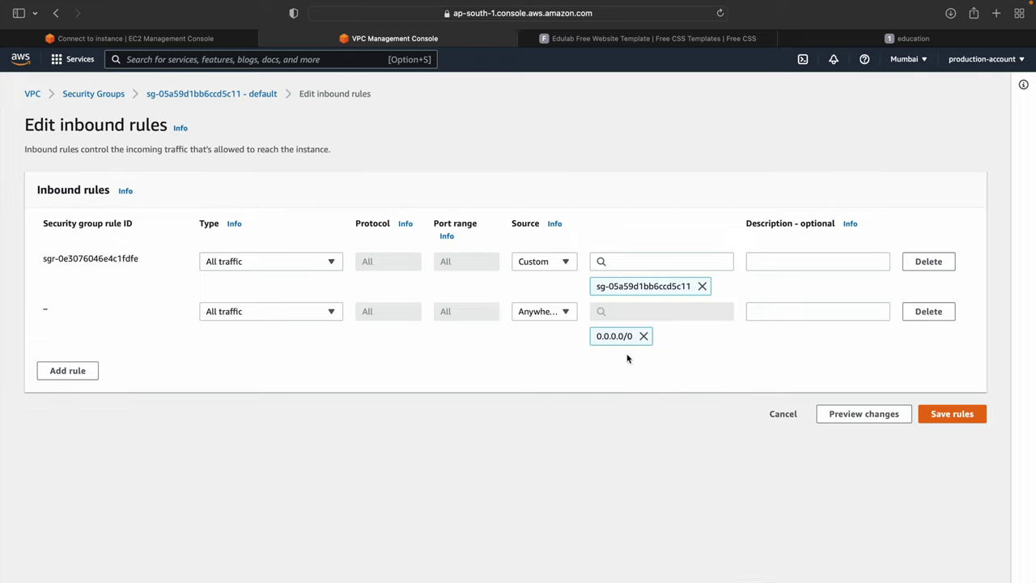
{"action": "left_click", "coordinate": [952, 414]}
Switch to the terminal and review the SSH session's login banner and the instance's shell prompt.
{"action": "key", "text": "ctrl+Left"}
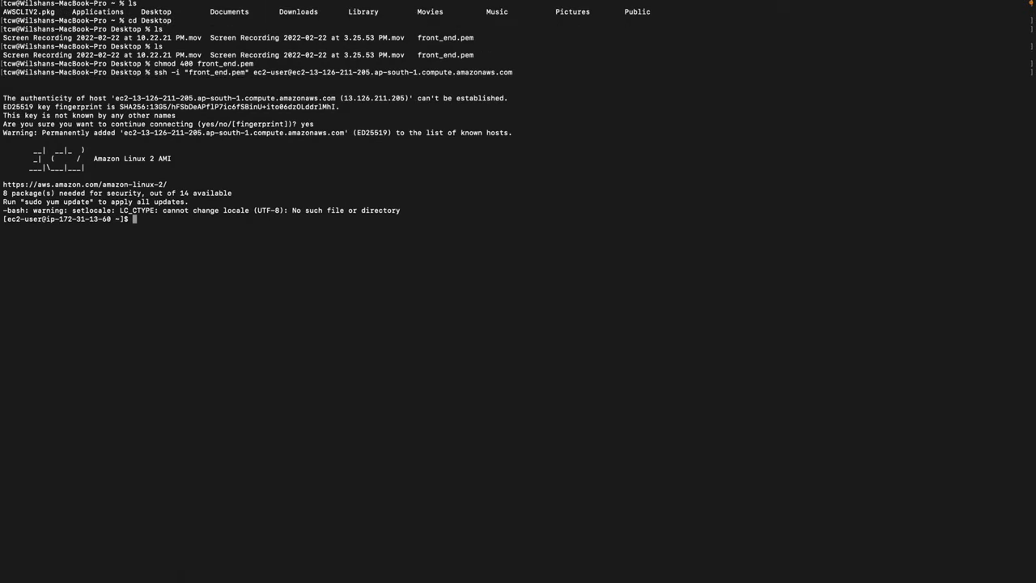
{"action": "left_click_drag", "start_coordinate": [91, 158], "coordinate": [178, 158]}
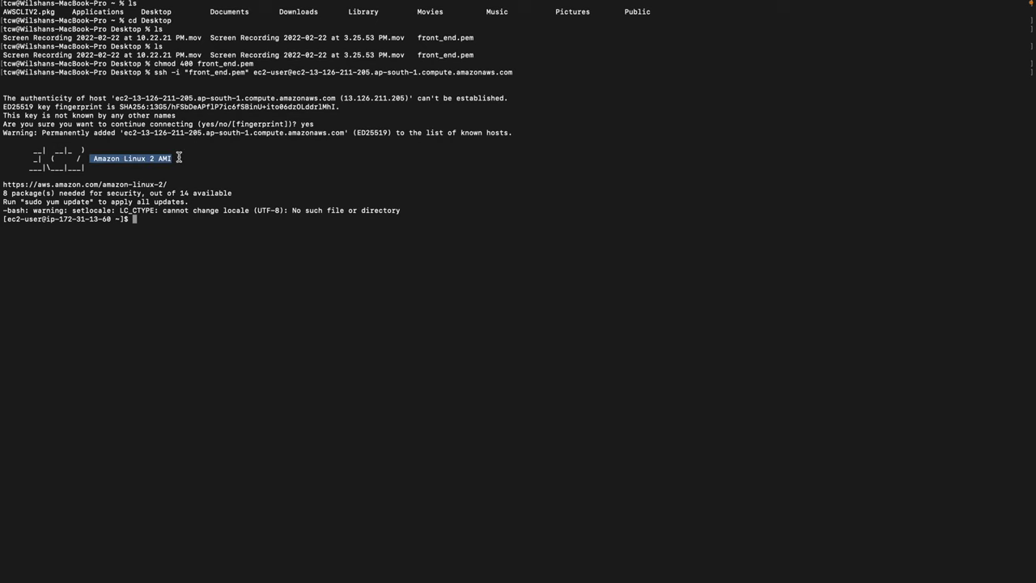
{"action": "left_click", "coordinate": [139, 222]}
{"action": "scroll", "coordinate": [141, 221], "scroll_direction": "up", "scroll_amount": 2}
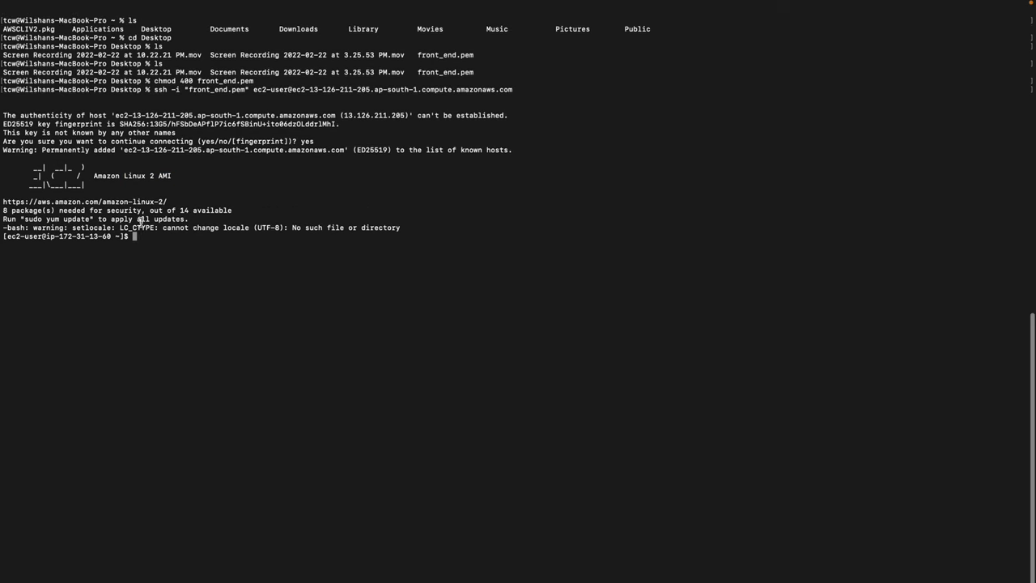
Return to the EC2 console in the browser, open the front_end_web_app instance summary and copy its private IPv4 address.
{"action": "key", "text": "ctrl+Right"}
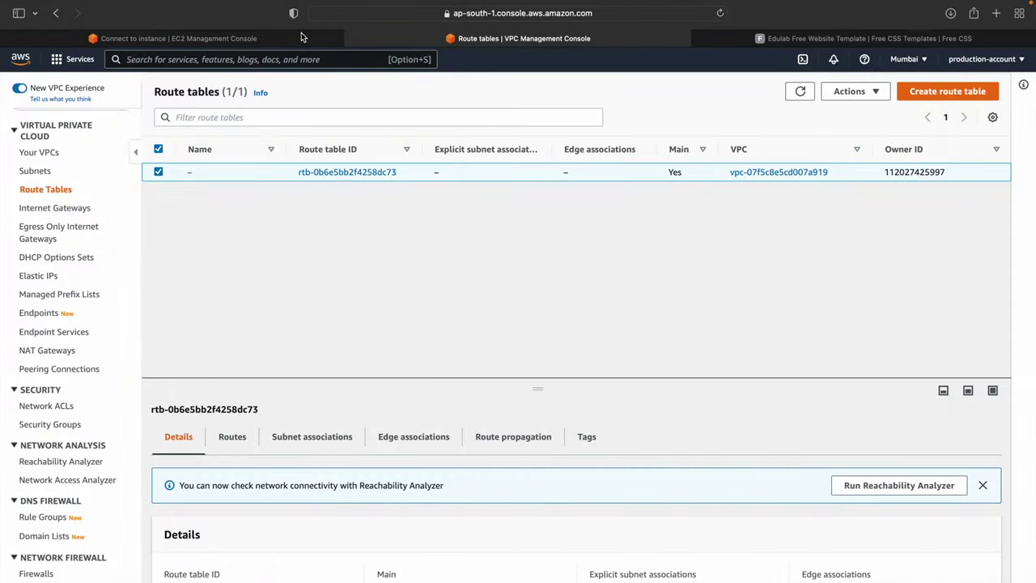
{"action": "left_click", "coordinate": [220, 39]}
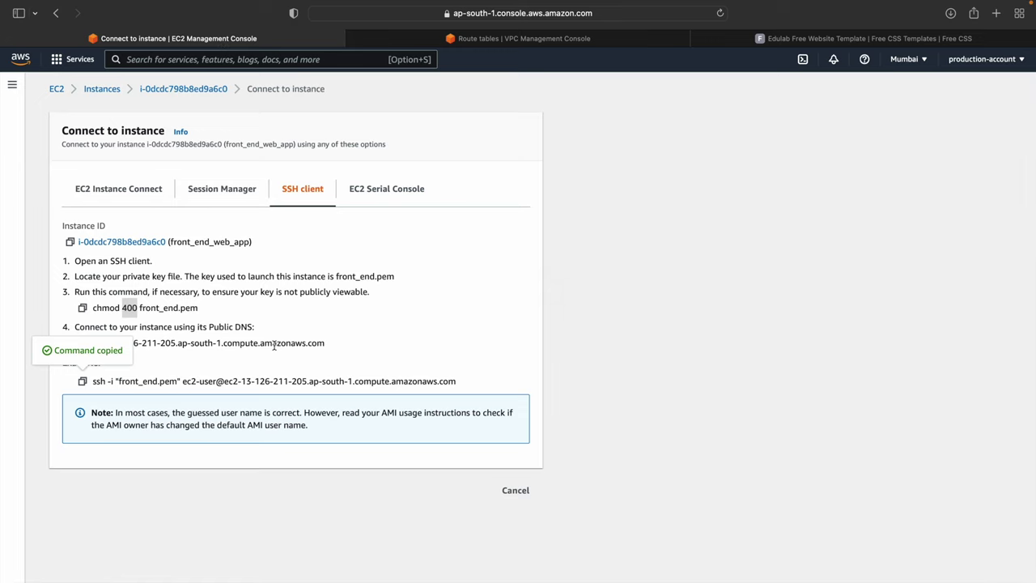
{"action": "key", "text": "ctrl+Left"}
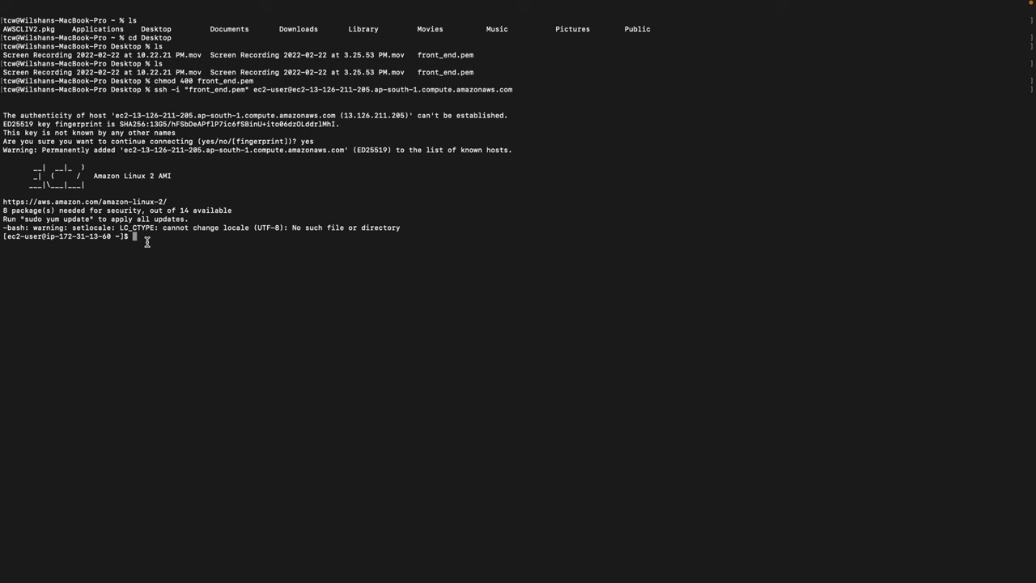
{"action": "key", "text": "ctrl+Right"}
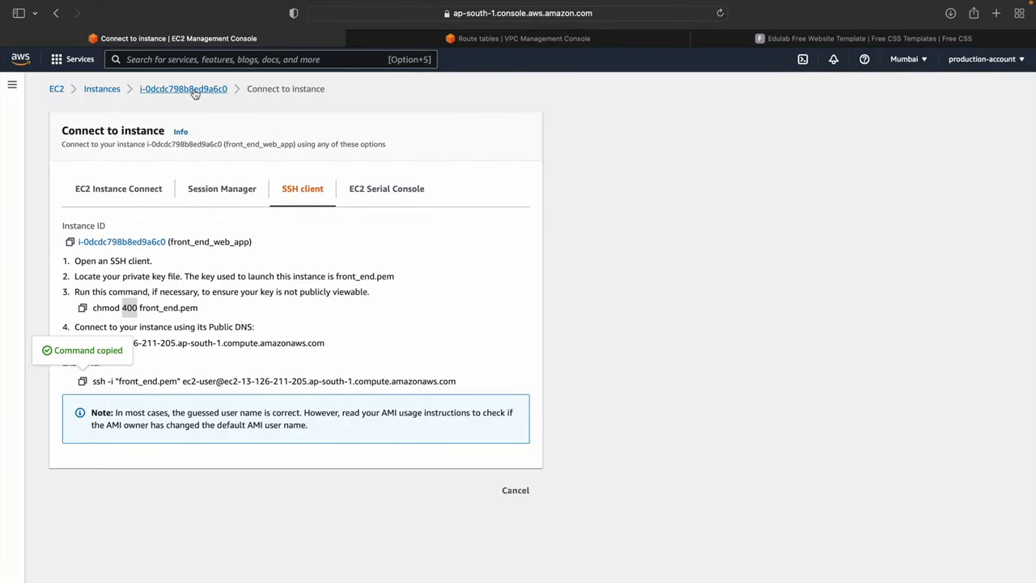
{"action": "left_click", "coordinate": [194, 87]}
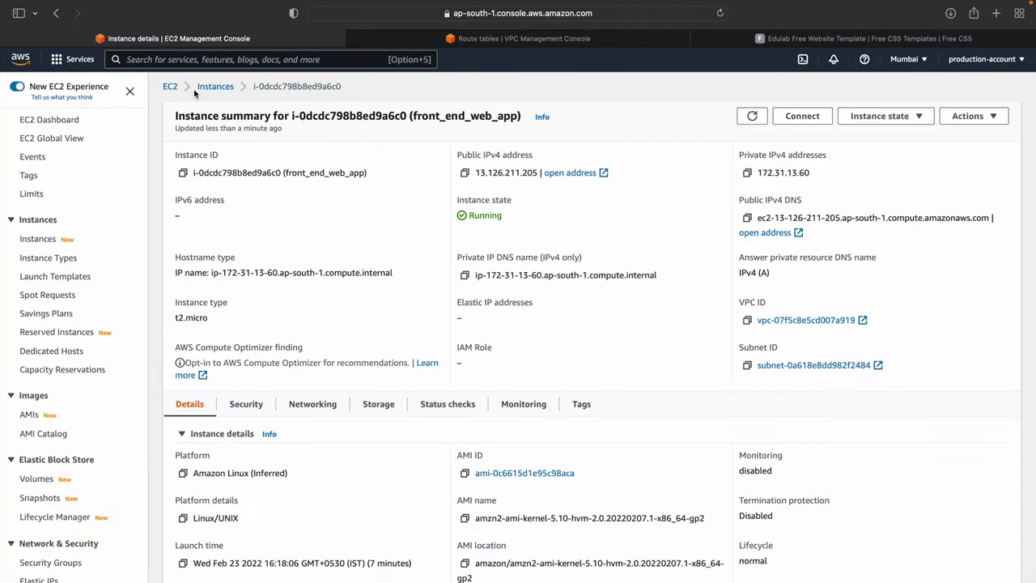
{"action": "left_click", "coordinate": [748, 174]}
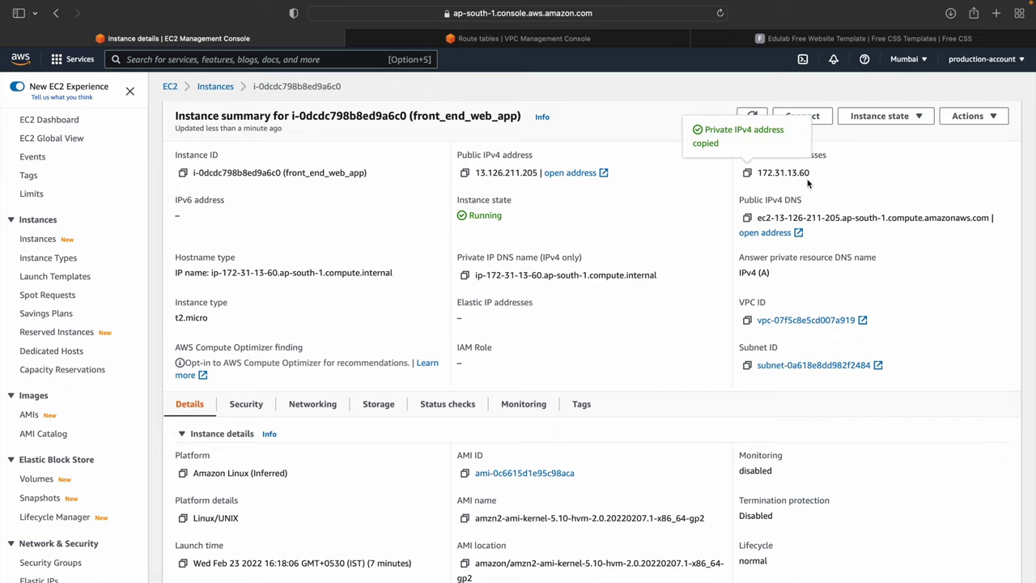
Switch to the terminal and compare the IP address in the shell prompt with the instance's private IPv4 address.
{"action": "key", "text": "super+Tab"}
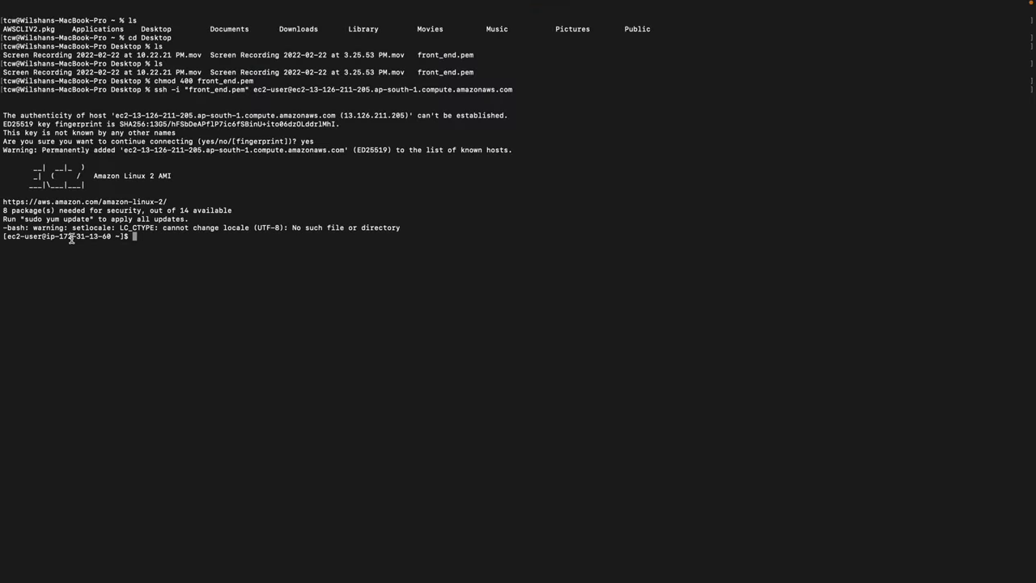
{"action": "left_click_drag", "start_coordinate": [62, 236], "coordinate": [109, 237]}
{"action": "left_click", "coordinate": [147, 238]}
{"action": "left_click_drag", "start_coordinate": [61, 237], "coordinate": [111, 236]}
Return to the browser and open the connection instructions for the front_end_web_app instance.
{"action": "key", "text": "super+Tab"}
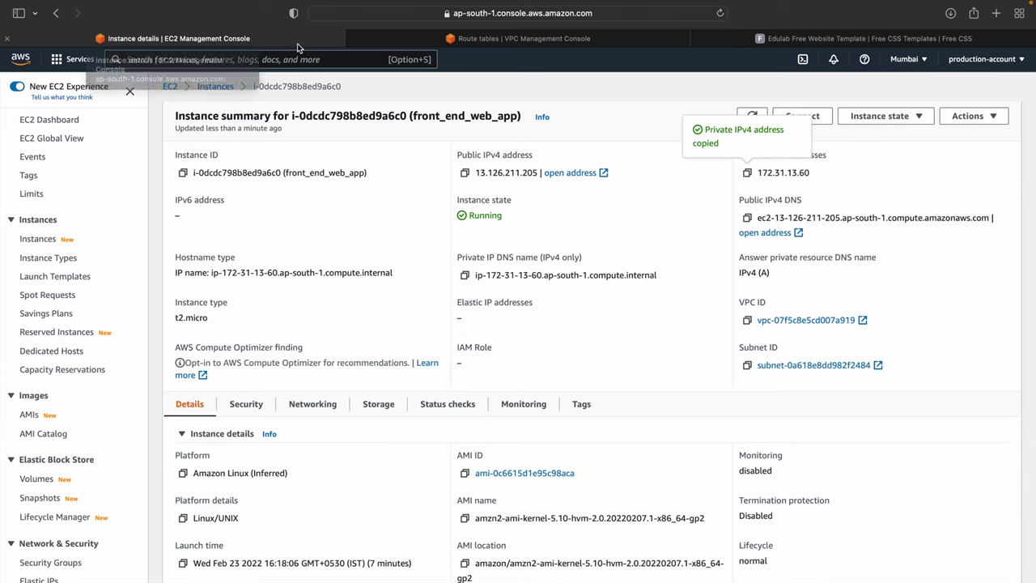
{"action": "left_click", "coordinate": [818, 117]}
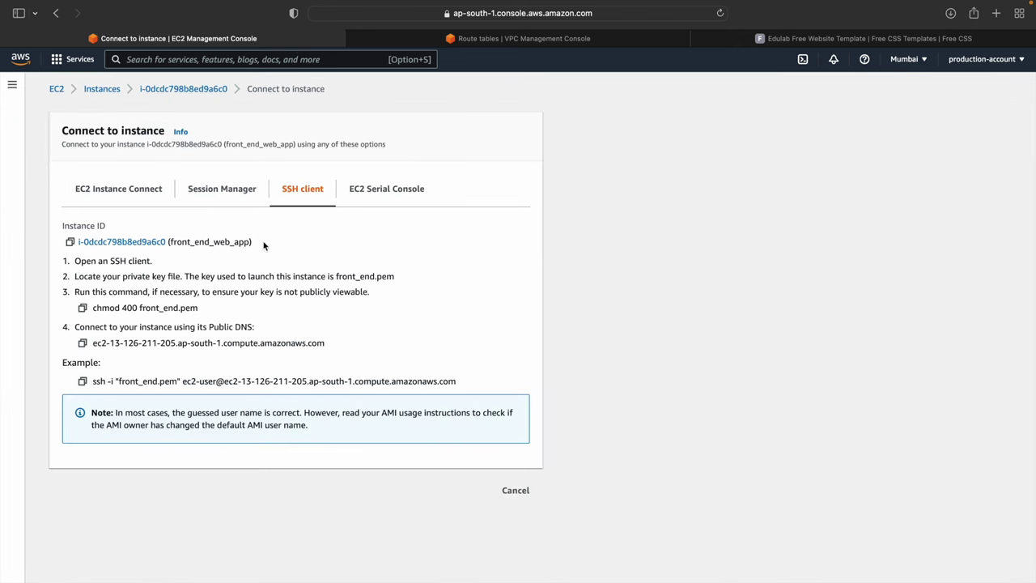